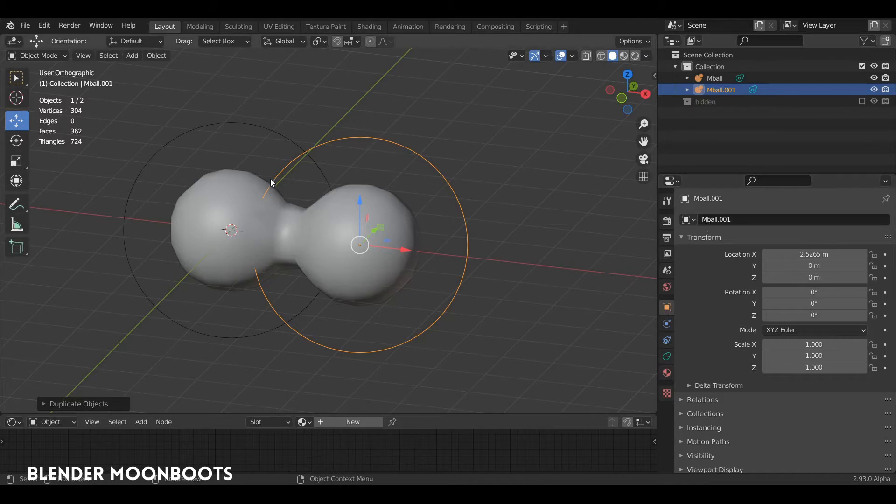
Duplicate the second metaball along the X axis, placing the copy about 2.2 m further out.
left_click(282, 138)
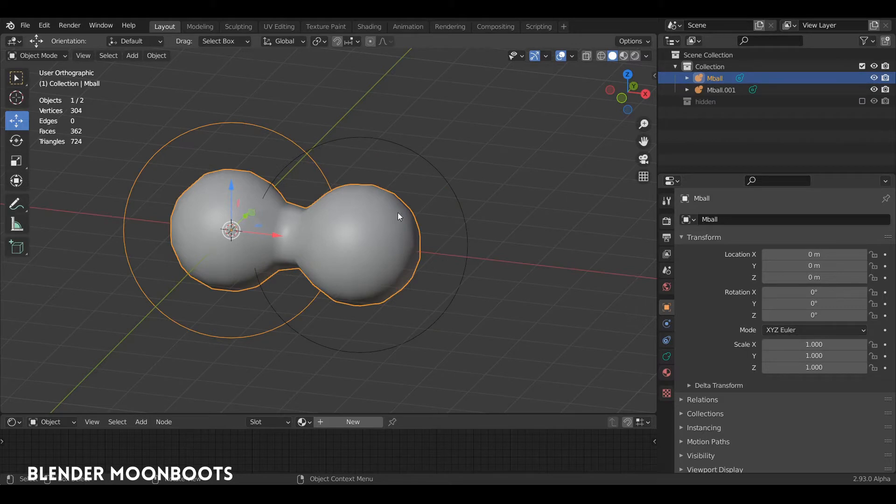
left_click(447, 193)
middle_click_drag(452, 189, 408, 218, "shift")
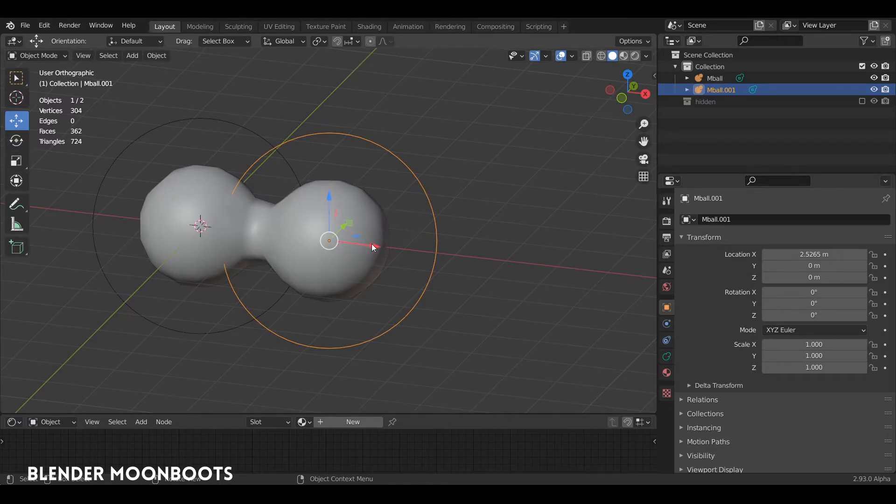
key("shift+d")
key("x")
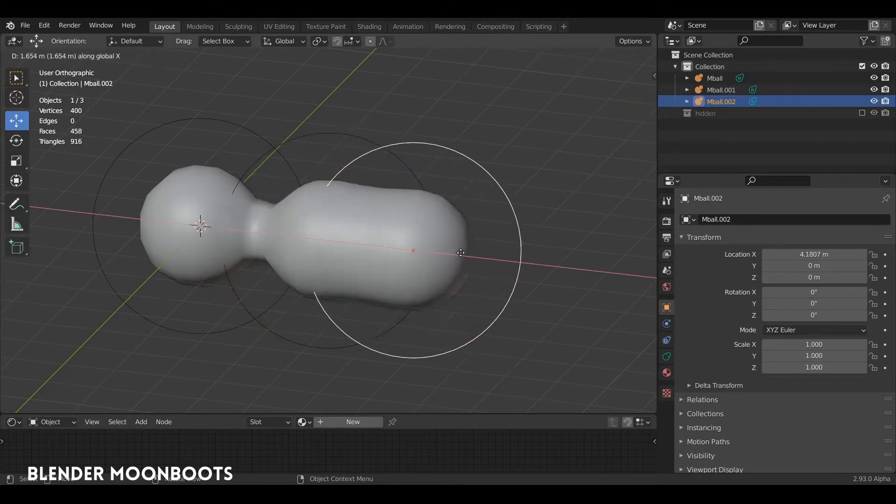
left_click(479, 252)
Rename the new metaball copy as ball so that it belongs to a separate metaball family.
left_click(717, 219)
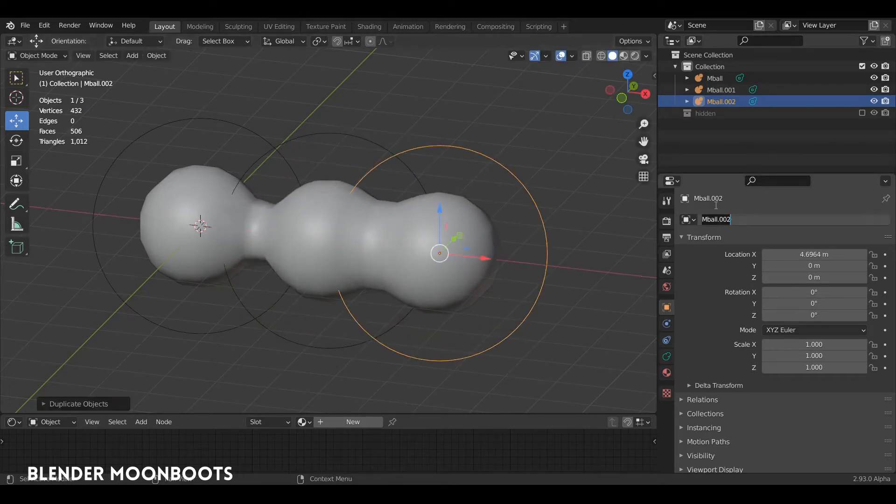
type("ball")
key("Return")
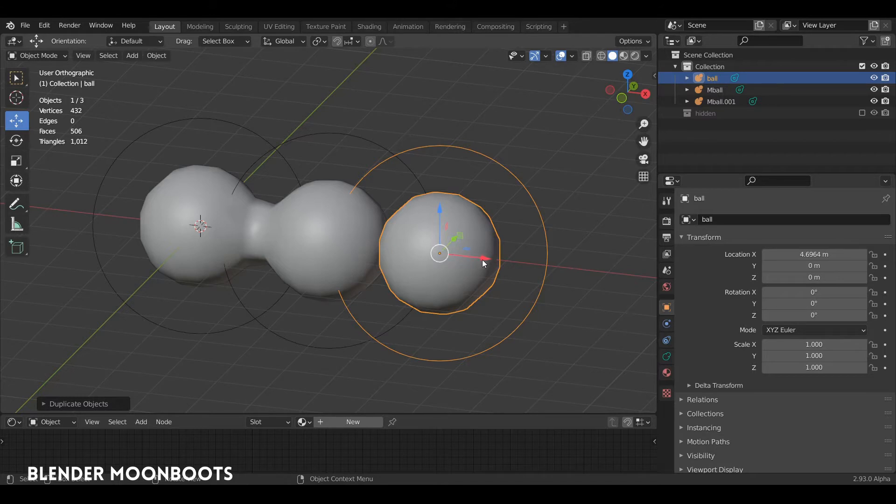
Duplicate the ball object about 2.1 m along X and shift the copy slightly to test how the two blend.
key("shift+d")
key("x")
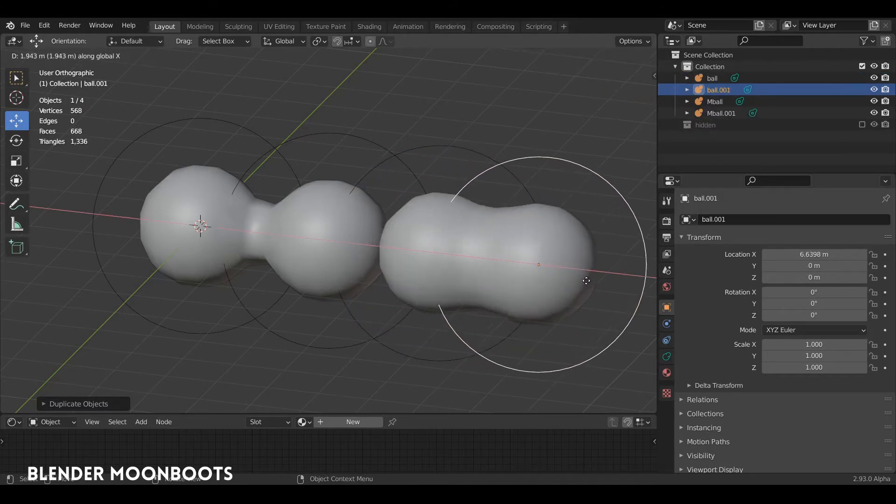
left_click(593, 279)
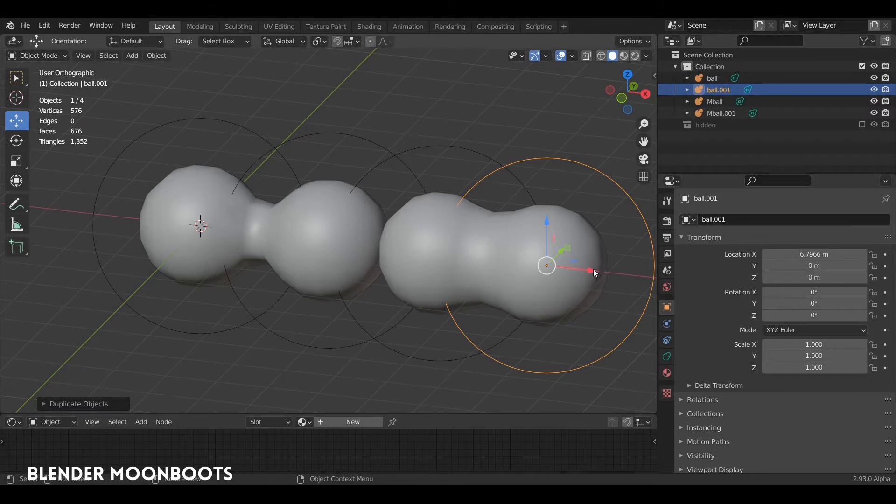
left_click_drag(592, 268, 574, 293)
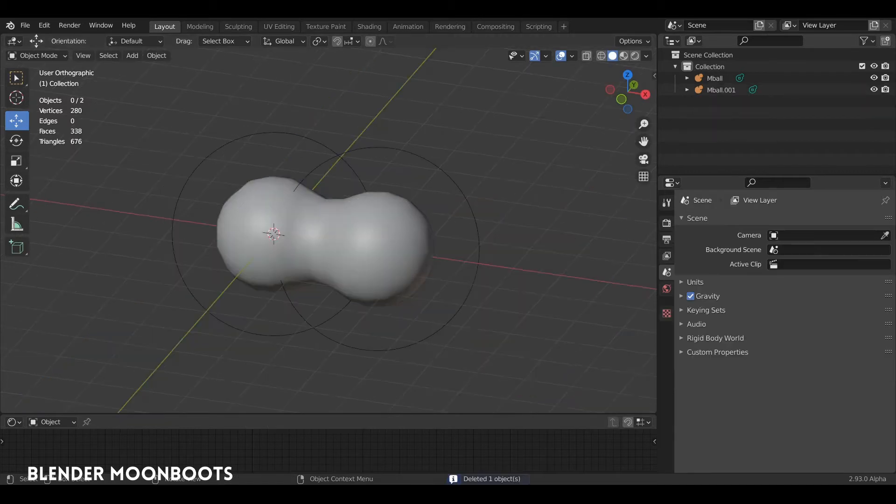
Move the second metaball to about 2.4 m along X and set its viewport resolution to 0.05 m.
left_click(430, 161)
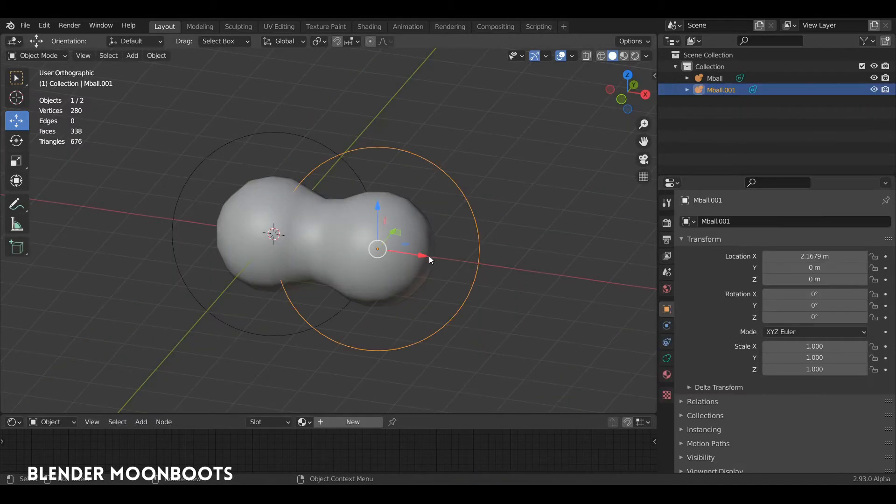
mouse_move(429, 259)
left_mouse_down()
mouse_move(417, 261)
mouse_move(462, 264)
mouse_move(416, 261)
mouse_move(472, 263)
mouse_move(423, 256)
mouse_move(438, 258)
left_mouse_up()
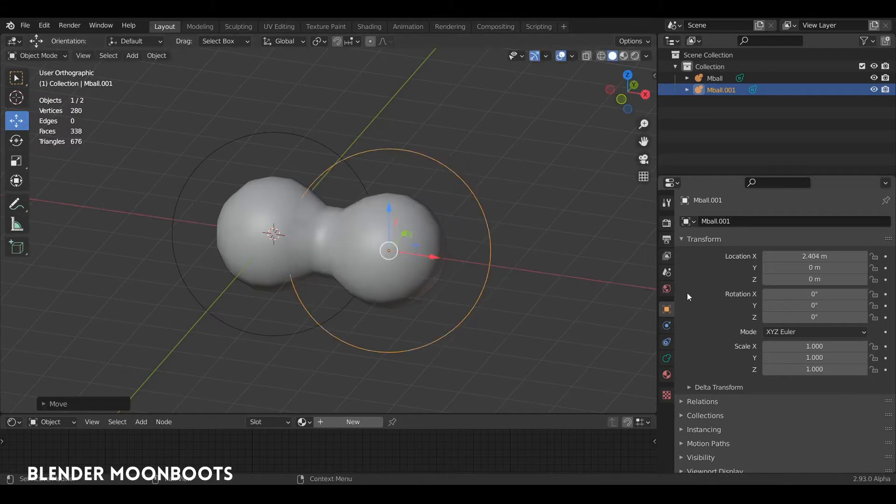
left_click(666, 341)
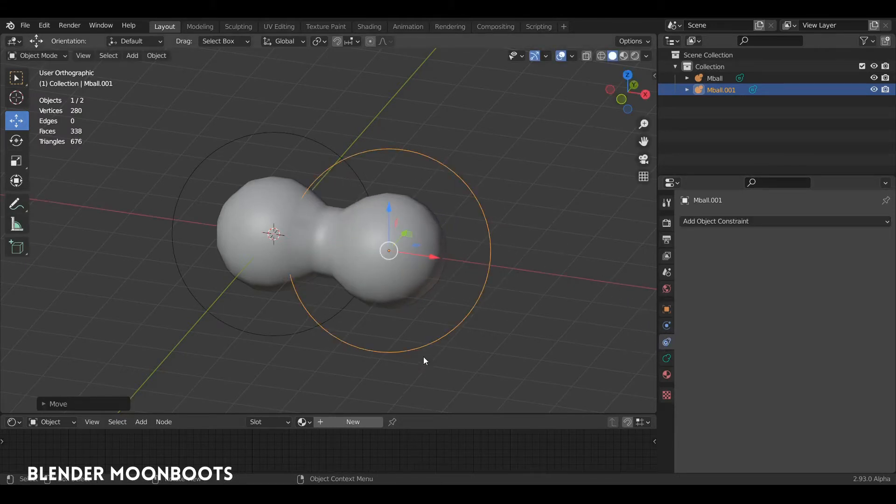
left_click(666, 358)
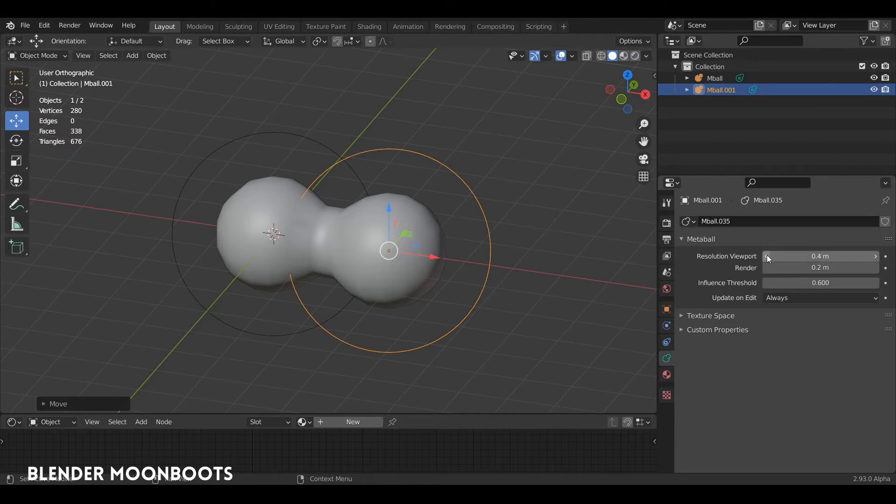
left_click_drag(765, 255, 741, 269)
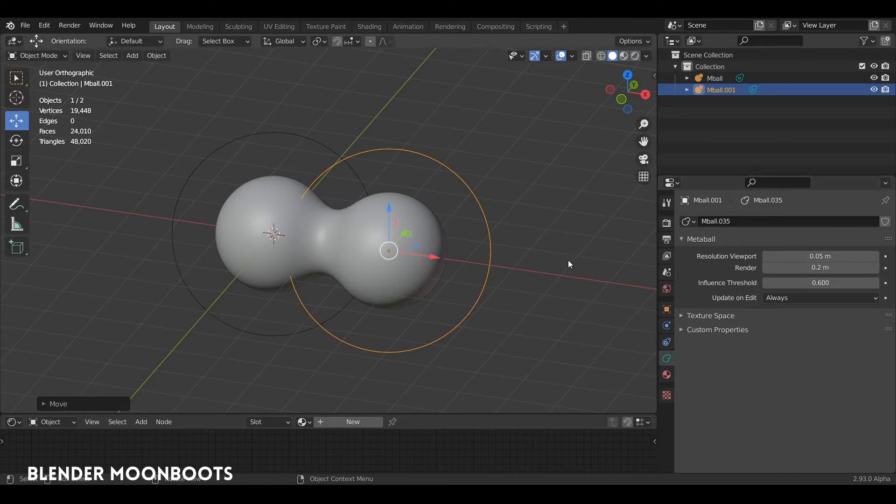
Move the second metaball slightly further from the first along X and lower its influence threshold.
left_click_drag(435, 261, 450, 261)
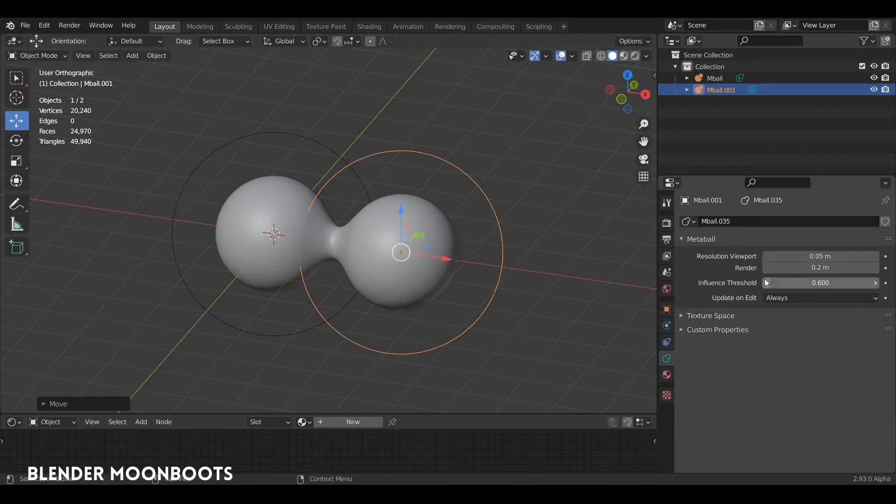
mouse_move(763, 283)
left_mouse_down()
mouse_move(772, 283)
mouse_move(752, 281)
mouse_move(778, 282)
mouse_move(749, 284)
left_mouse_up()
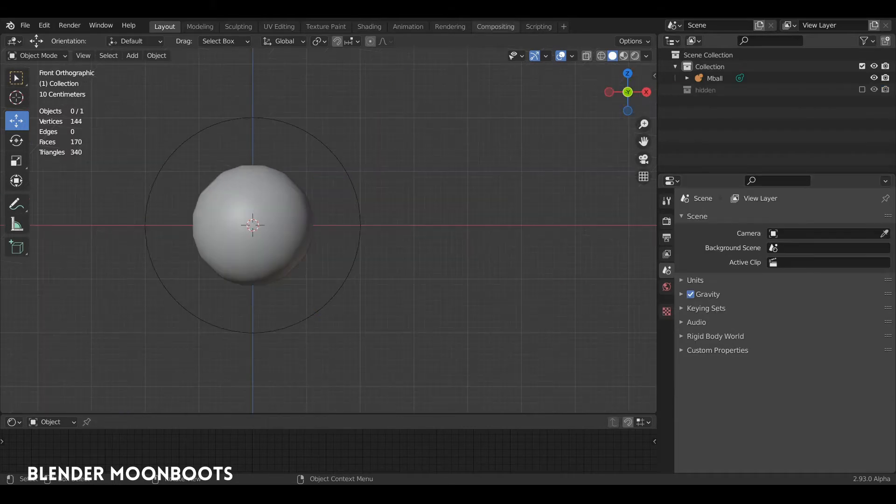
Add a copy of the metaball at about 2.4 m along X, scaled to about 1.54.
left_click(301, 206)
key("shift+d")
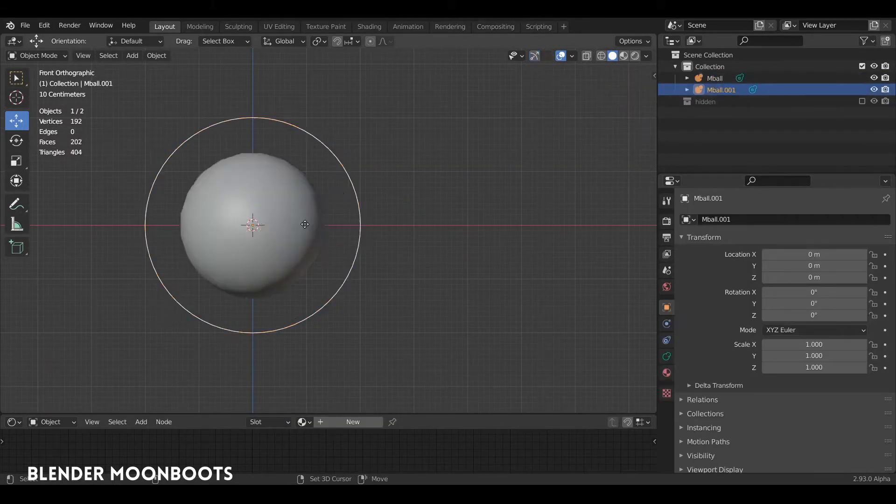
key("x")
key("s")
left_click(462, 173)
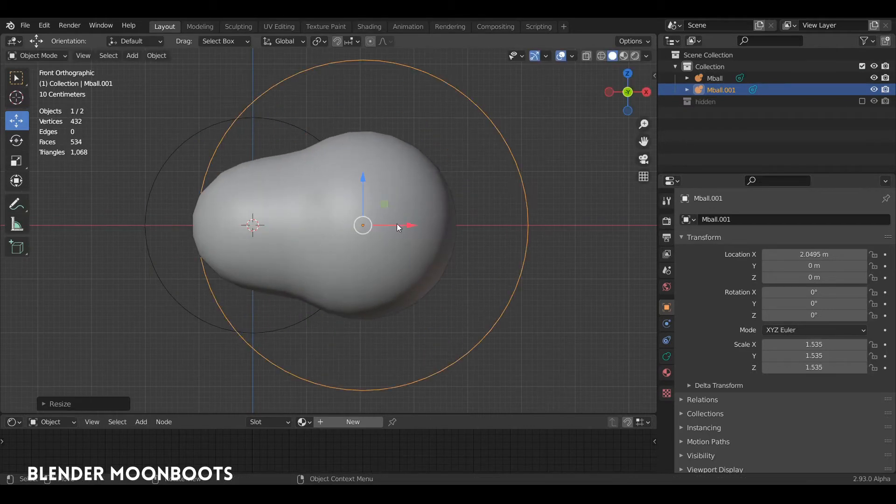
left_click_drag(412, 225, 430, 224)
Add a copy of the large metaball further along X, scaled to about 1.21 and overlapping the large one.
key("shift+d")
key("x")
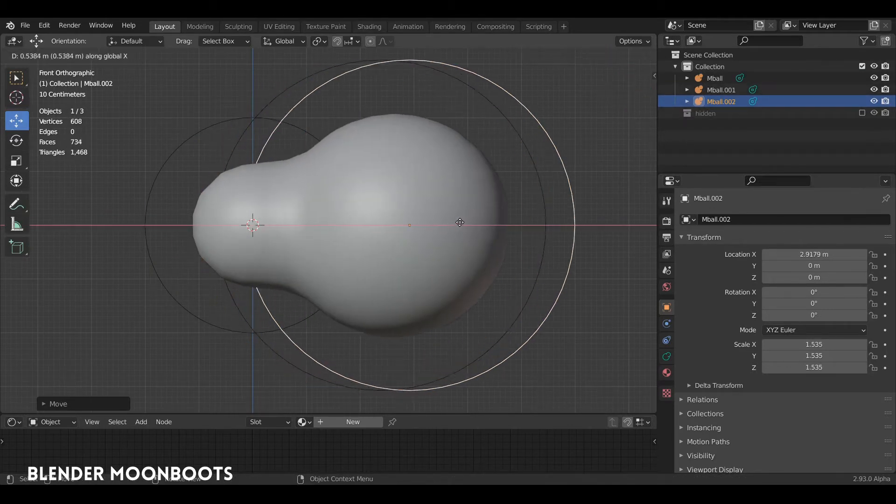
left_click(603, 218)
key("s")
left_click(600, 220)
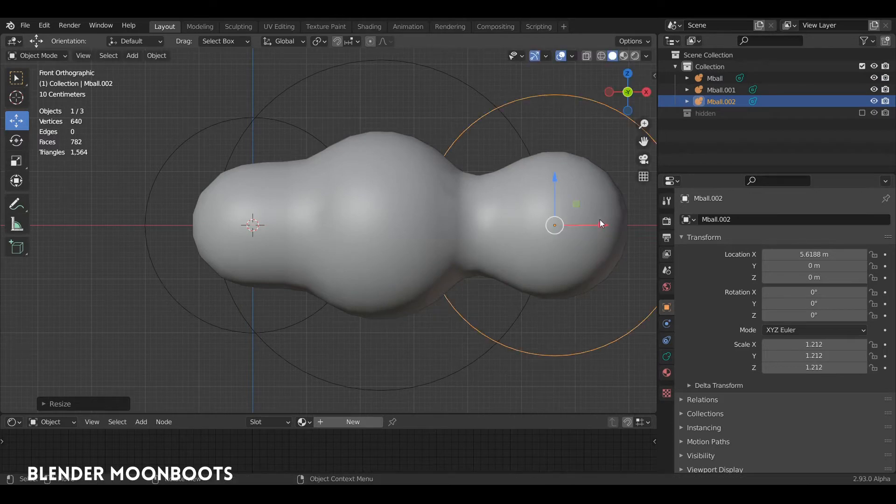
left_click_drag(600, 221, 563, 229)
Add another metaball copy above the last two at about X 4.3 m, Z 1.4 m, scaled to about 0.8.
key("shift+d")
left_click(525, 151)
key("s")
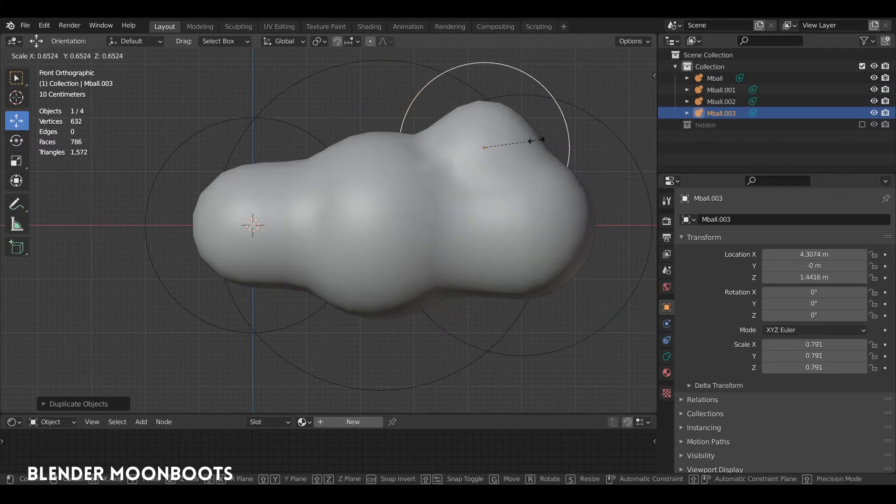
left_click(531, 141)
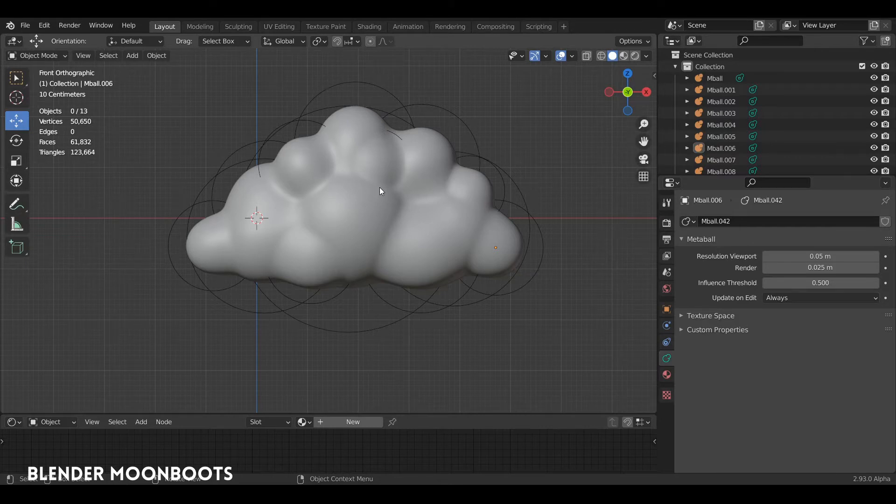
Save the finished metaball cloud in object.blend.
left_click(471, 165)
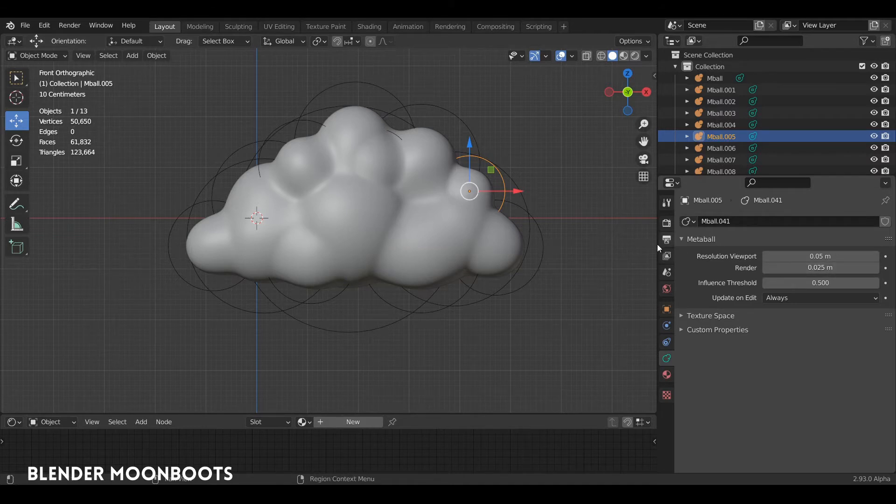
left_click(521, 218)
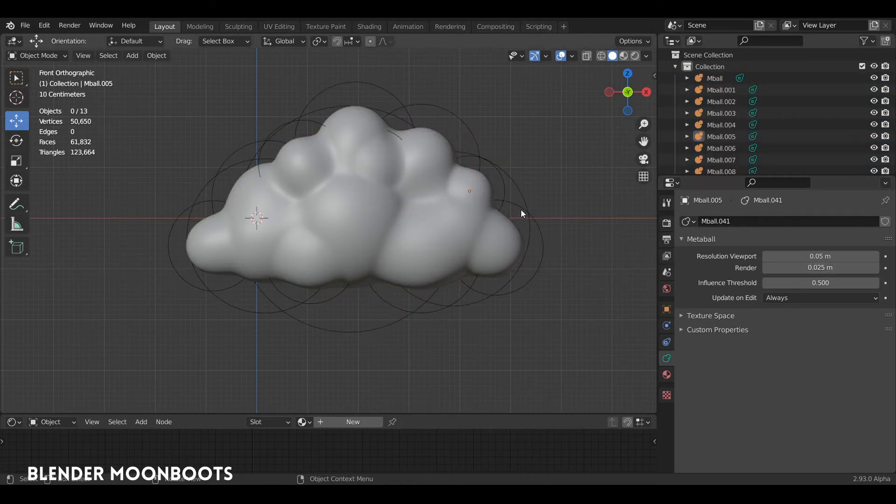
key("ctrl+s")
key("ctrl+s")
mouse_move(265, 72)
right_mouse_down("ctrl")
mouse_move(148, 143)
mouse_move(544, 193)
mouse_move(430, 139)
right_mouse_up("ctrl")
Convert the metaball cloud to a mesh.
left_click(447, 110)
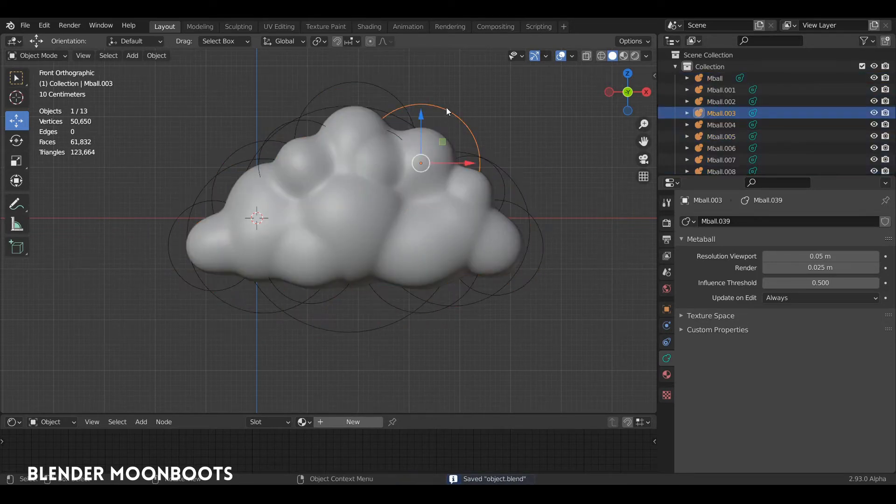
left_click(157, 55)
mouse_move(194, 363)
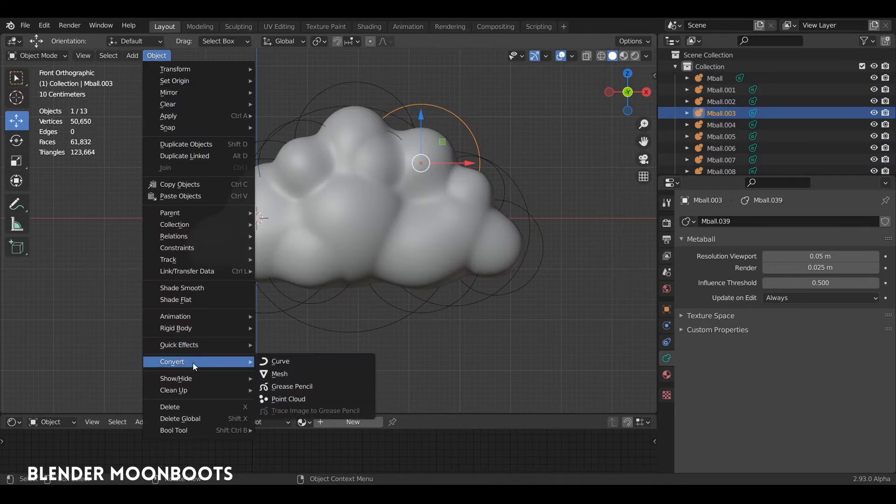
left_click(289, 375)
Examine the converted cloud's mesh topology in Edit Mode from the front and at an angle.
key("Tab")
middle_click_drag(396, 207, 364, 247)
scroll(366, 242, "up", 3)
key("KP_1")
scroll(375, 183, "up", 6)
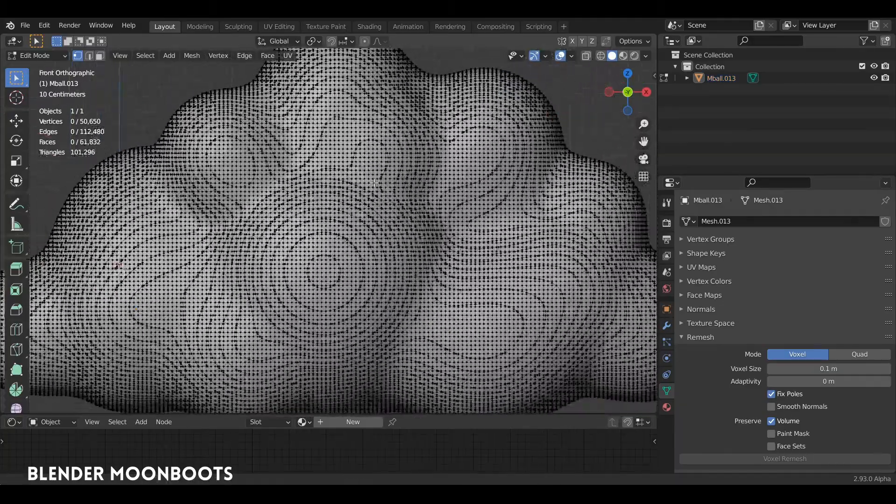
scroll(375, 183, "down", 6)
middle_click_drag(374, 183, 339, 219)
scroll(339, 220, "up", 2)
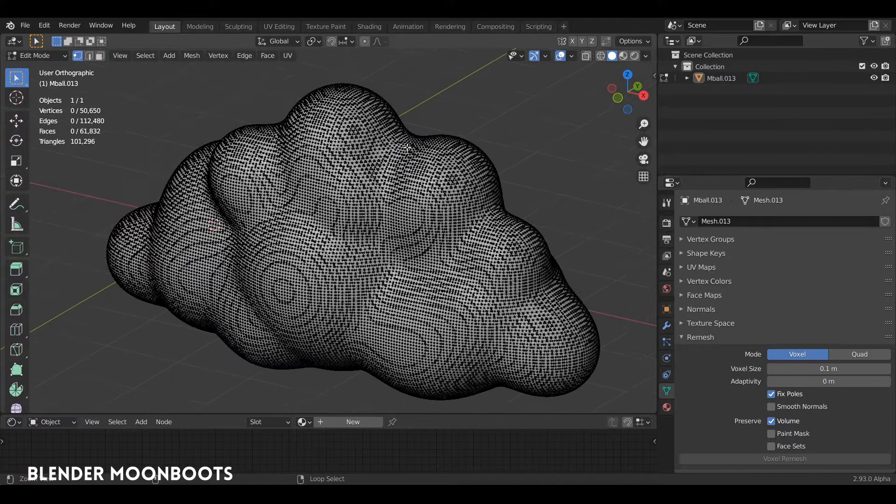
left_click(570, 56)
middle_click_drag(98, 132, 440, 164)
key("KP_1")
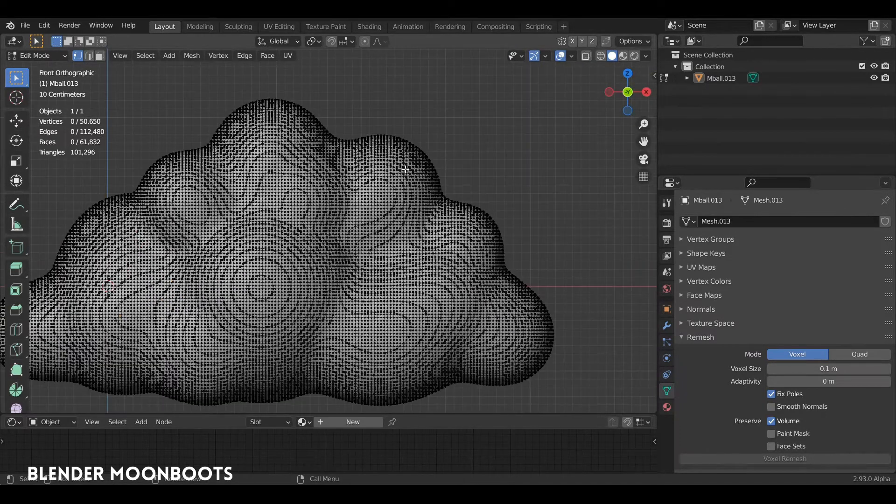
scroll(414, 182, "down", 3)
key("Tab")
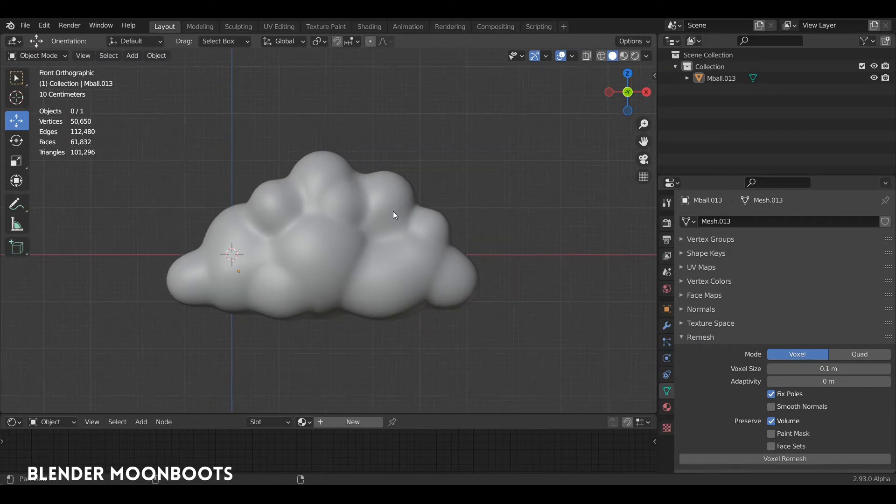
Duplicate the cloud mesh along X beside the original and repeat the duplication for a third cloud in the row.
left_click(382, 228)
scroll(387, 223, "up", 2)
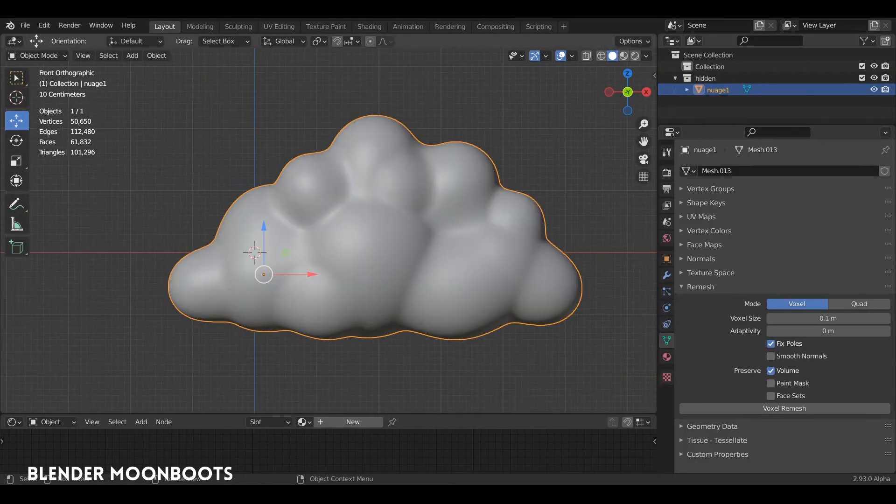
key("alt+a")
left_click(409, 246)
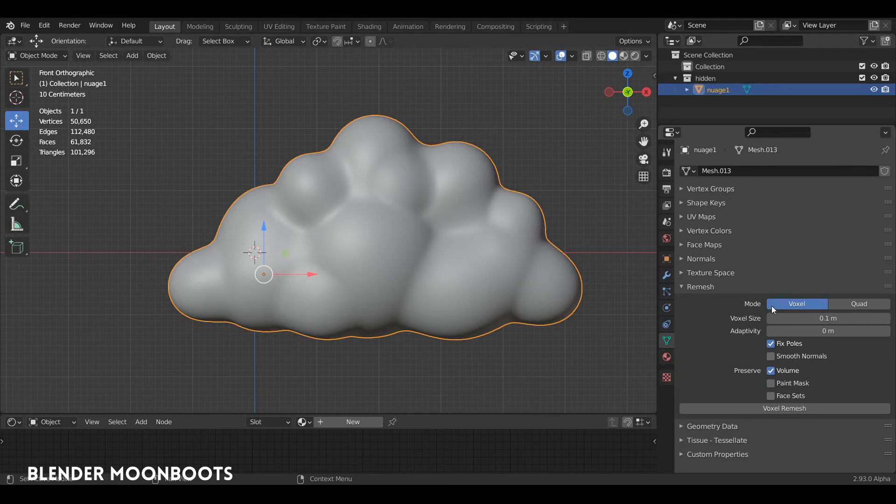
scroll(442, 297, "down", 2)
middle_click_drag(441, 298, 200, 252, "shift")
key("shift+d")
key("x")
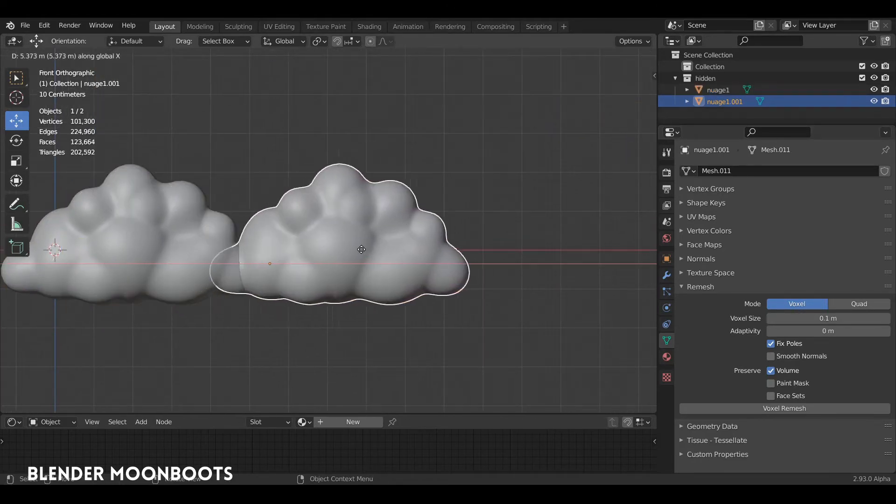
left_click(416, 246)
key("shift+r")
Voxel-remesh the middle cloud with a voxel size of 0.2 m.
middle_click_drag(425, 253, 360, 234, "shift")
scroll(361, 234, "up", 4)
left_click(401, 231)
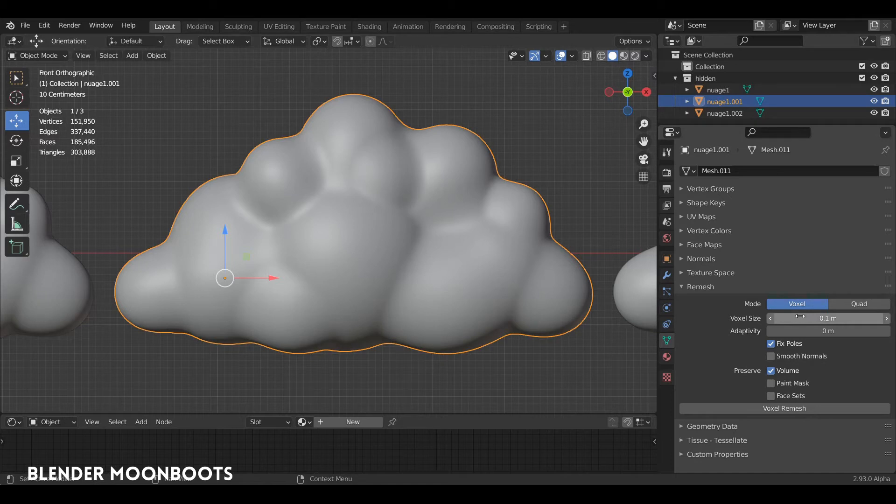
middle_click_drag(578, 297, 564, 293)
middle_click_drag(550, 306, 625, 314)
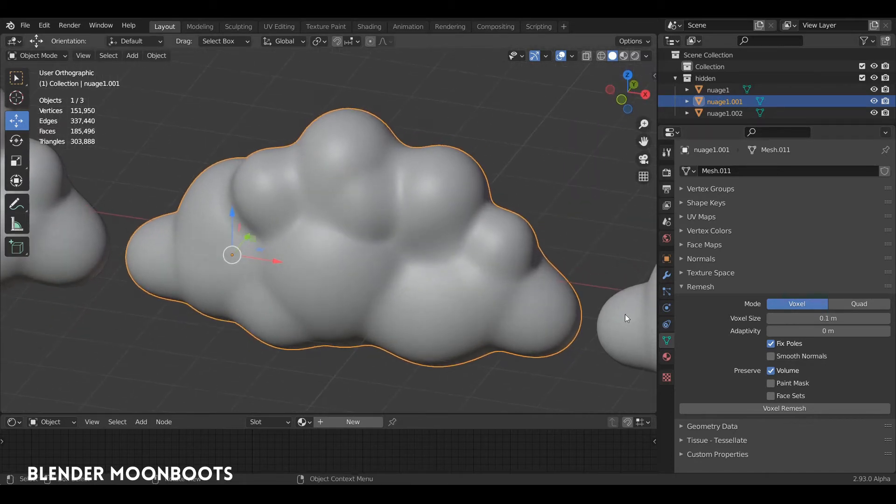
left_click(789, 318)
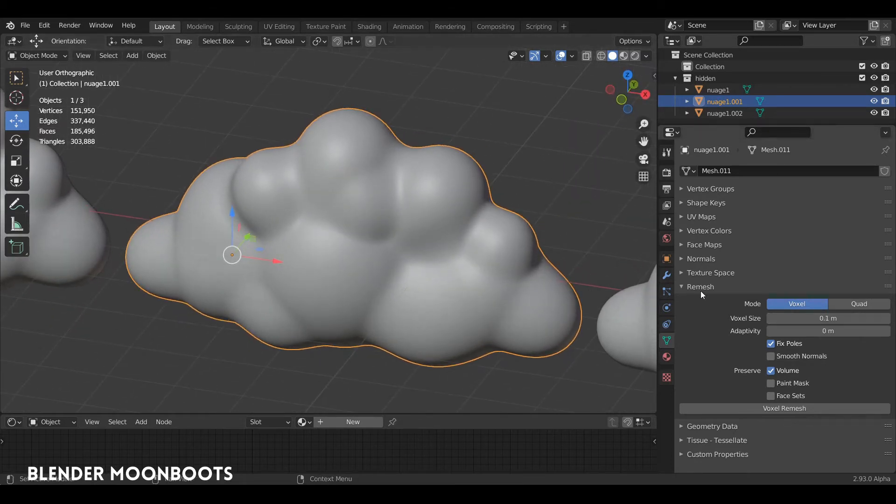
left_click(788, 318)
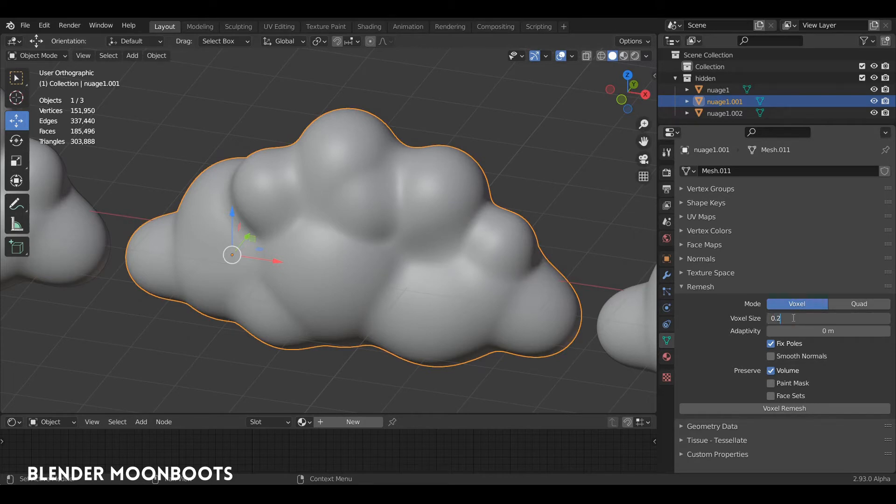
key("Return")
scroll(620, 335, "down", 1)
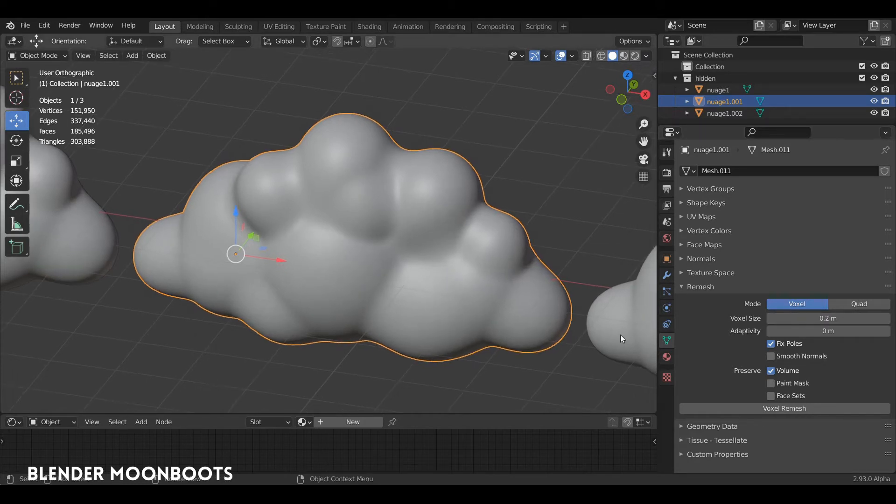
left_click(736, 407)
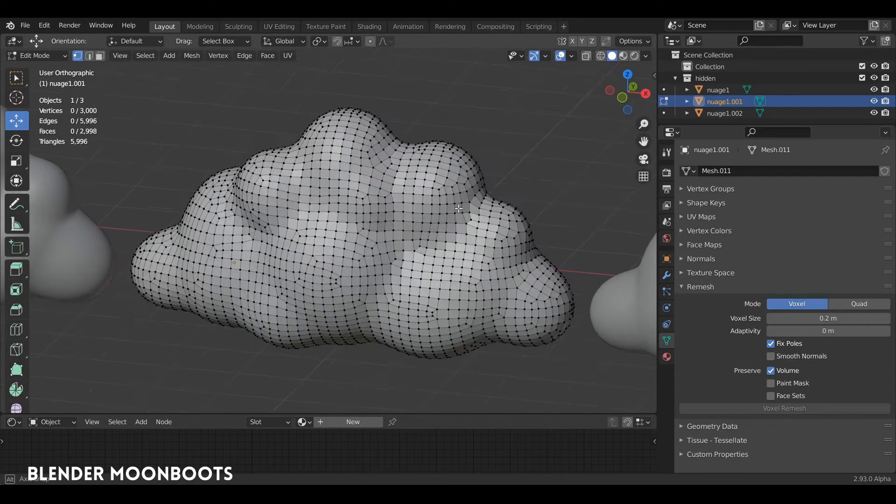
Inspect the remeshed middle cloud's topology up close in Edit Mode and apply smooth shading to the object.
scroll(423, 158, "up", 5)
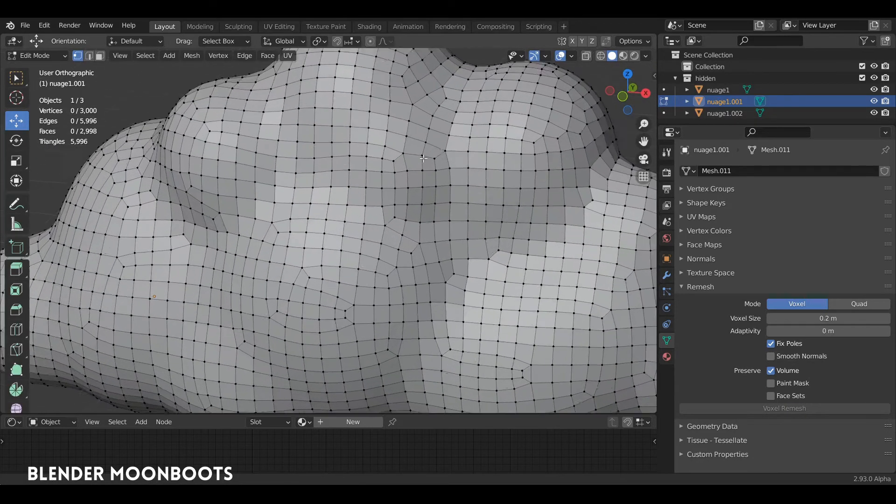
scroll(423, 159, "down", 5)
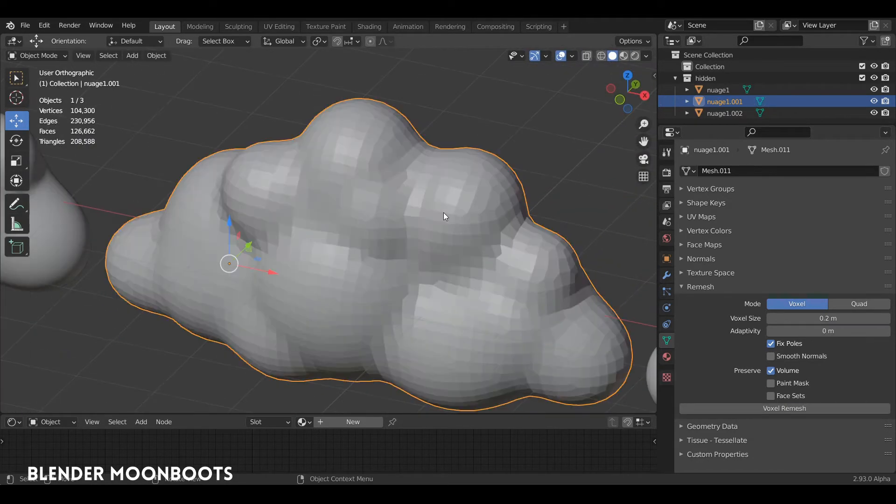
right_click(437, 213)
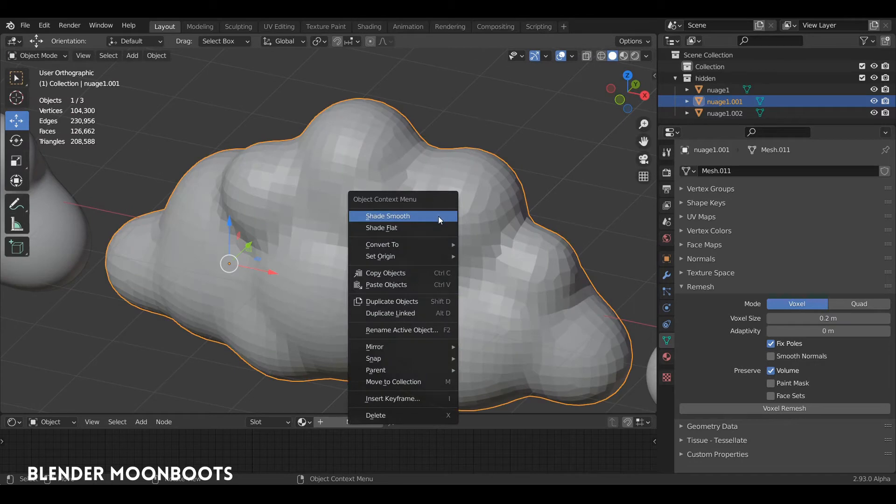
left_click(431, 216)
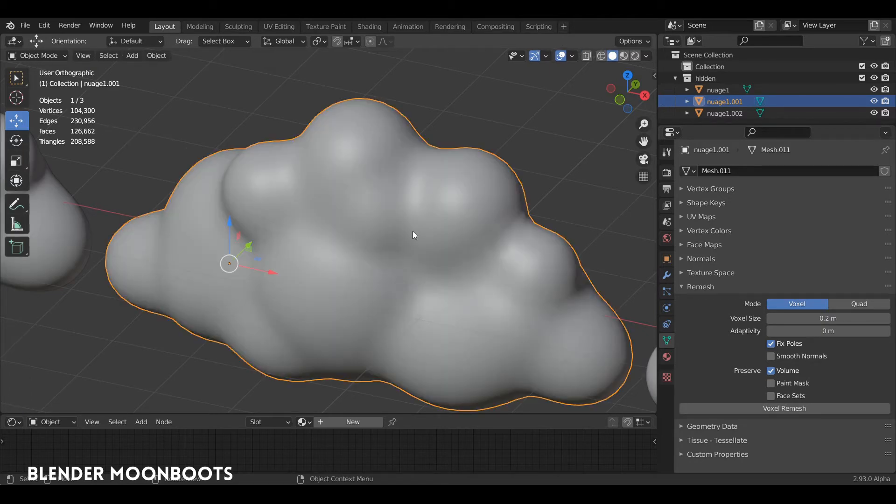
Remesh the third cloud with QuadriFlow at 3000 faces, using mesh symmetry.
middle_click_drag(413, 231, 403, 257, "ctrl")
left_click(491, 228)
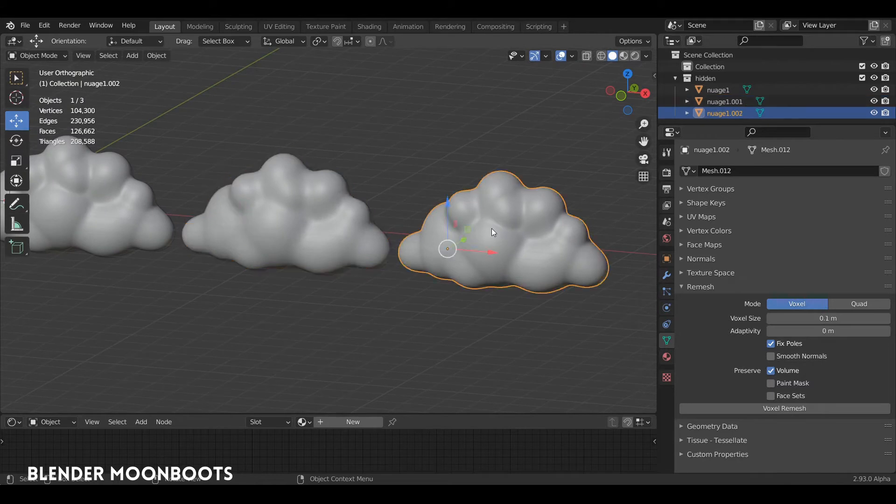
middle_click_drag(515, 235, 492, 199, "shift")
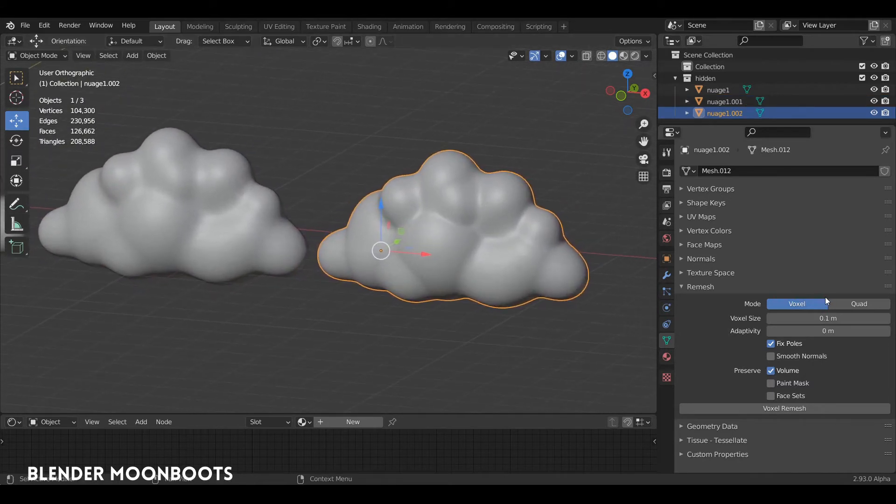
left_click(849, 307)
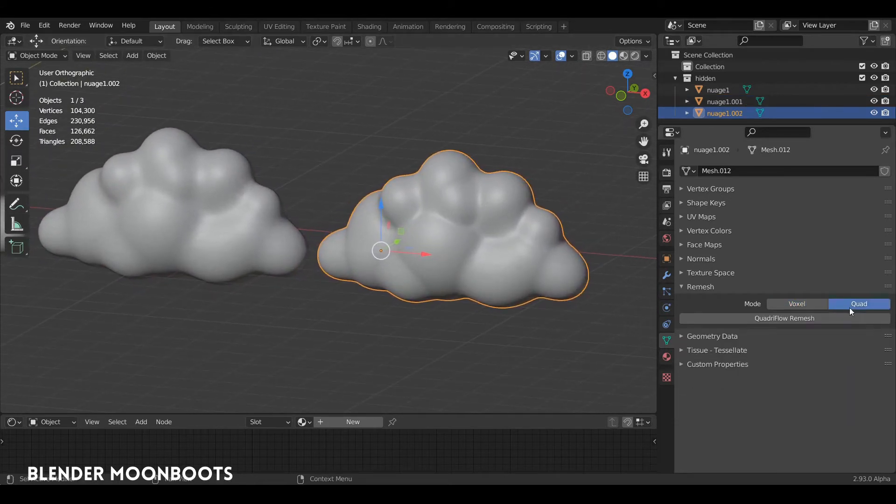
left_click(782, 318)
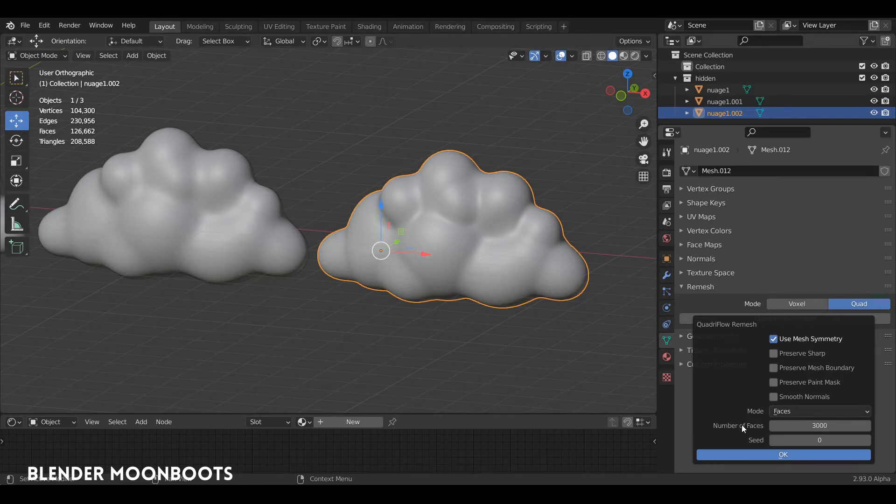
left_click(771, 454)
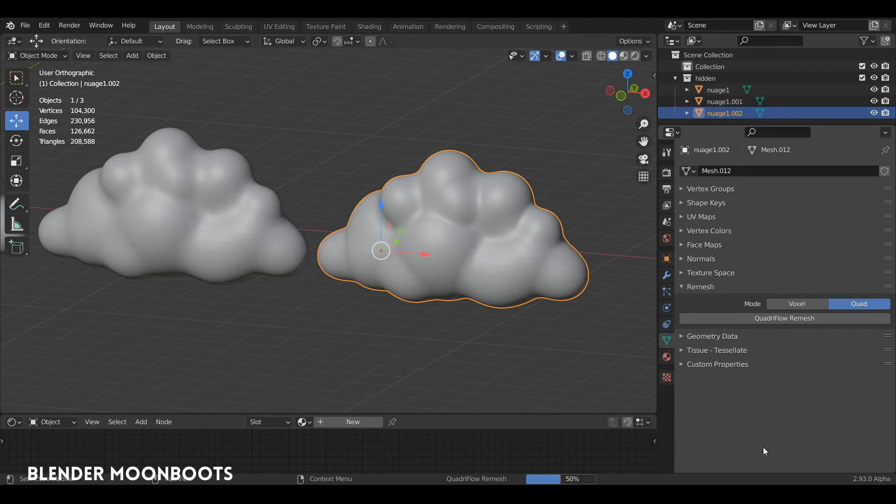
Inspect the quad-remeshed third cloud's topology in Edit Mode and apply smooth shading to the object.
middle_click_drag(588, 310, 497, 234)
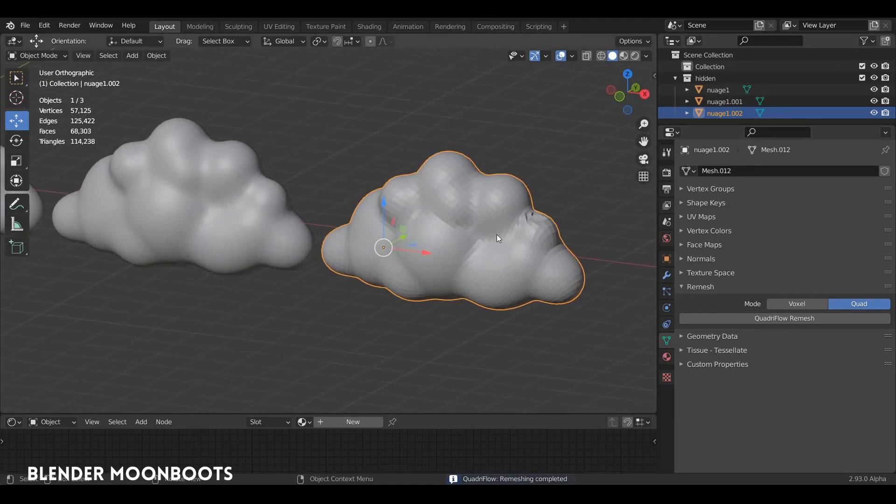
key("Tab")
scroll(506, 236, "up", 3)
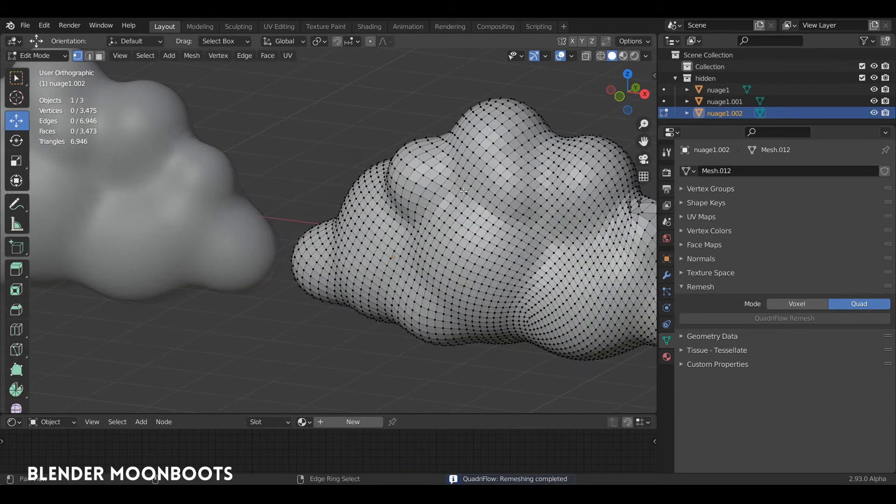
scroll(508, 237, "down", 2)
mouse_move(508, 238)
middle_mouse_down()
mouse_move(461, 253)
mouse_move(454, 231)
mouse_move(457, 251)
mouse_move(467, 225)
middle_mouse_up()
key("Tab")
right_click(455, 232)
left_click(455, 234)
Select the patch of distorted faces in the crease between the third cloud's bumps and delete it.
key("Tab")
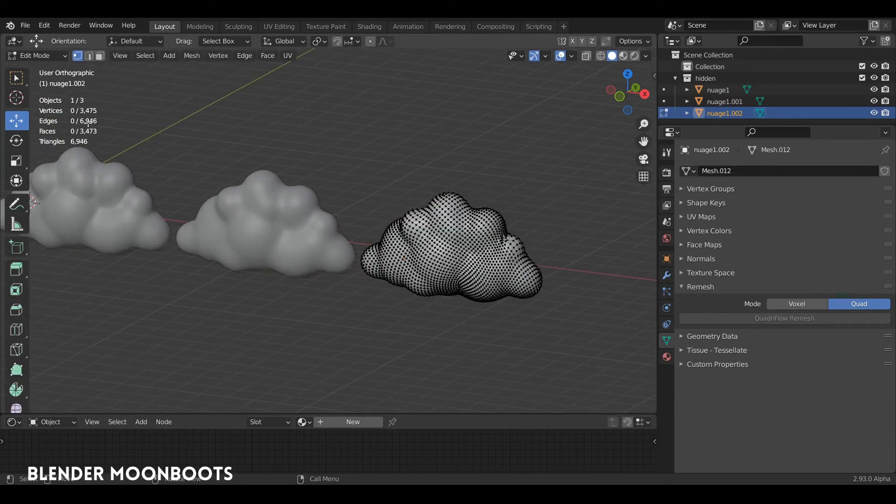
scroll(467, 251, "up", 5)
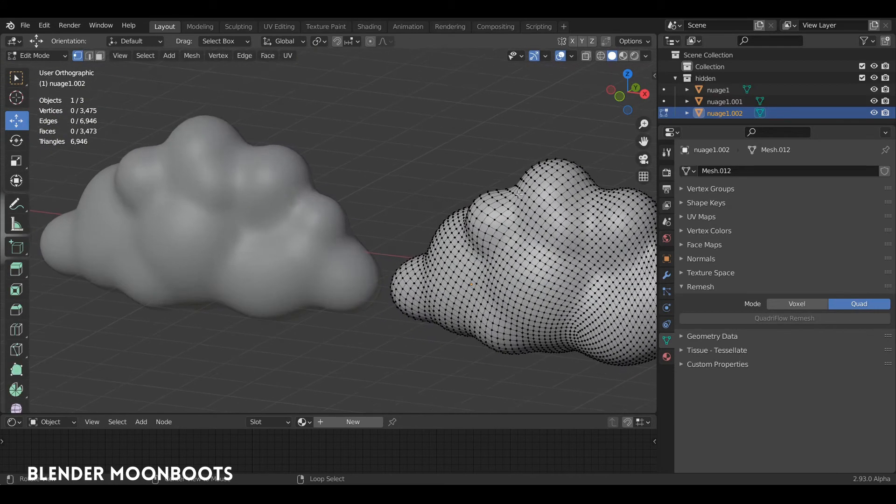
middle_click_drag(394, 199, 476, 256)
key("Tab")
key("Tab")
left_click(489, 254)
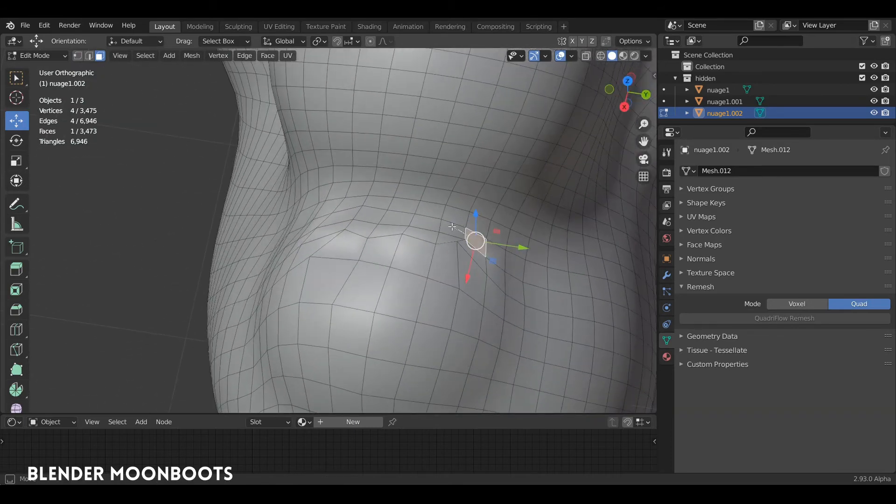
mouse_move(332, 219)
right_mouse_down("ctrl")
mouse_move(301, 257)
mouse_move(485, 244)
right_mouse_up("ctrl")
mouse_move(485, 243)
middle_mouse_down()
mouse_move(528, 220)
mouse_move(446, 229)
mouse_move(434, 243)
mouse_move(447, 248)
middle_mouse_up()
key("x")
left_click(419, 237)
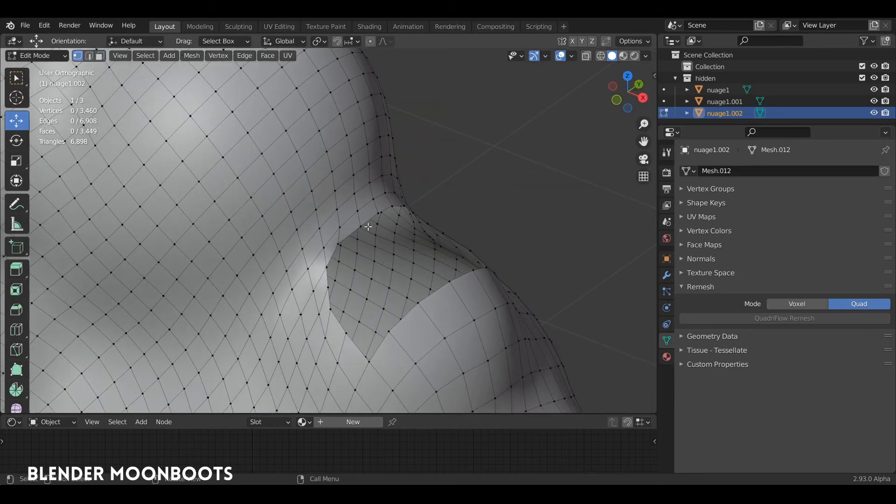
Select edge paths along the hole's boundary in the third cloud and close the hole with Grid Fill.
left_click(322, 266)
middle_click_drag(326, 267, 275, 51)
left_click(479, 306, "ctrl")
left_click(354, 335, "ctrl")
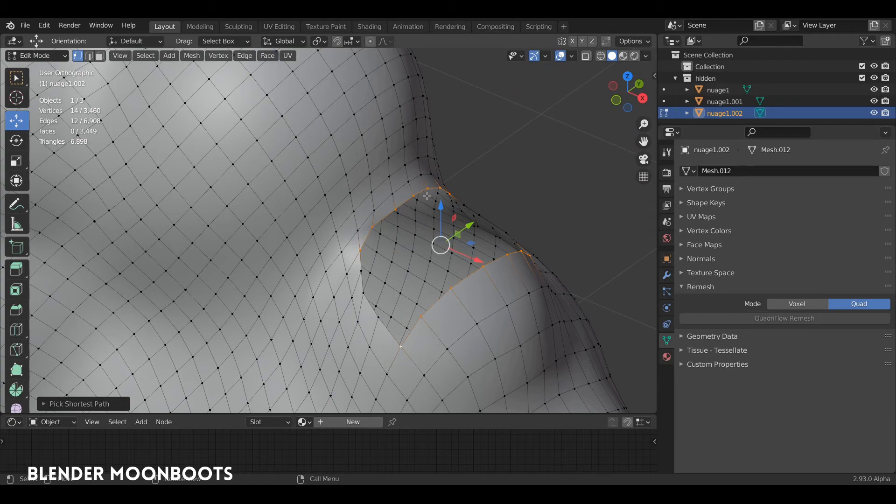
key("ctrl+f")
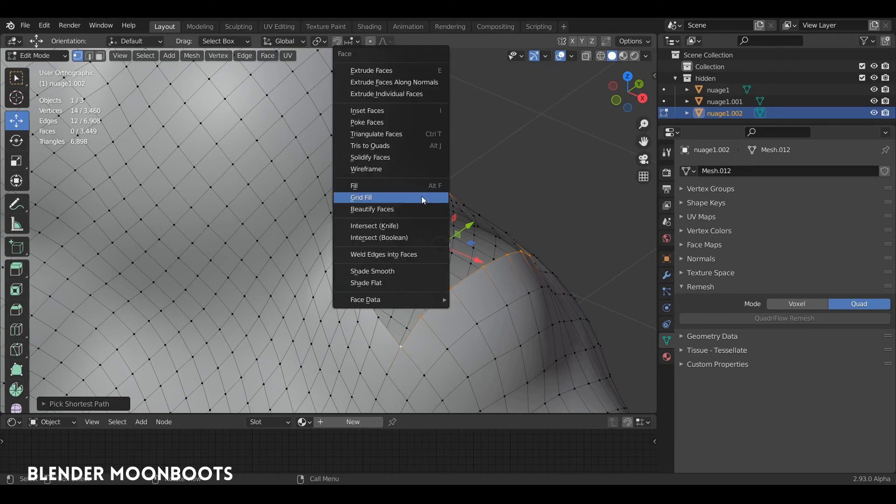
left_click(421, 197)
middle_click_drag(421, 197, 472, 183)
key("Tab")
Examine the patched cloud's surface in Object Mode and compare it with the other clouds in the row.
middle_click_drag(457, 220, 414, 349)
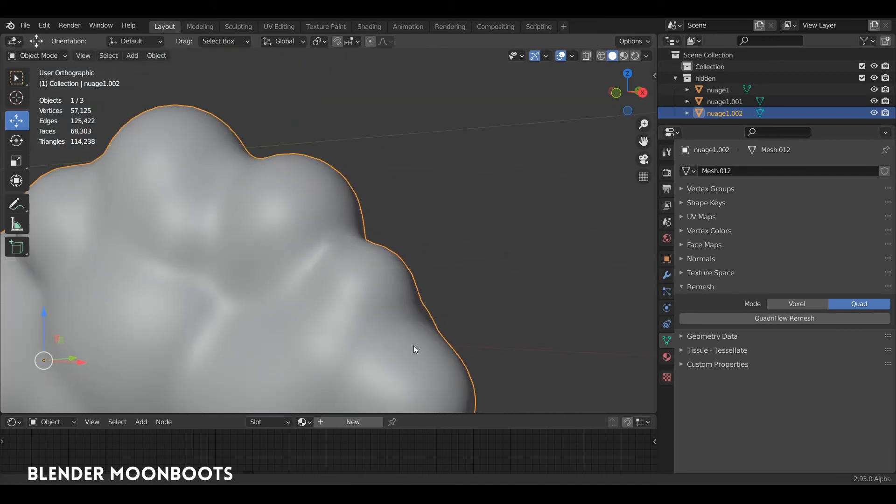
scroll(410, 339, "down", 3)
middle_click_drag(392, 282, 508, 238, "shift")
middle_click_drag(490, 252, 523, 258)
scroll(445, 279, "down", 3)
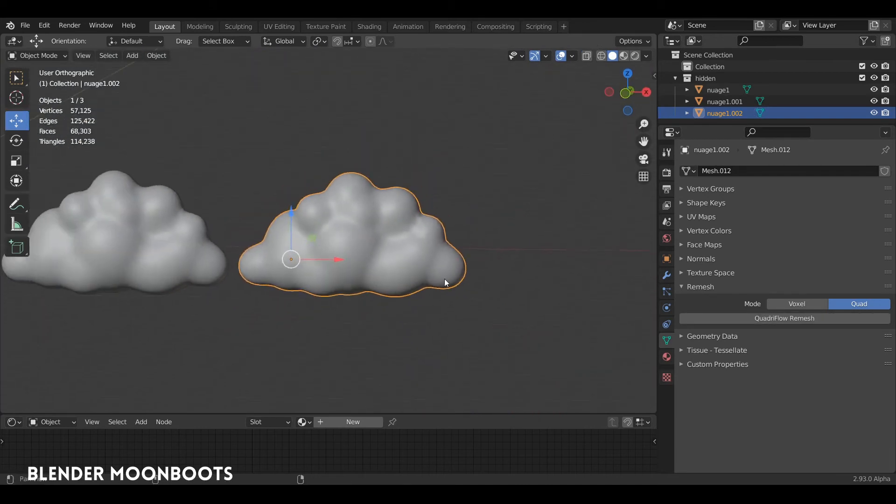
middle_click_drag(446, 282, 537, 285, "shift")
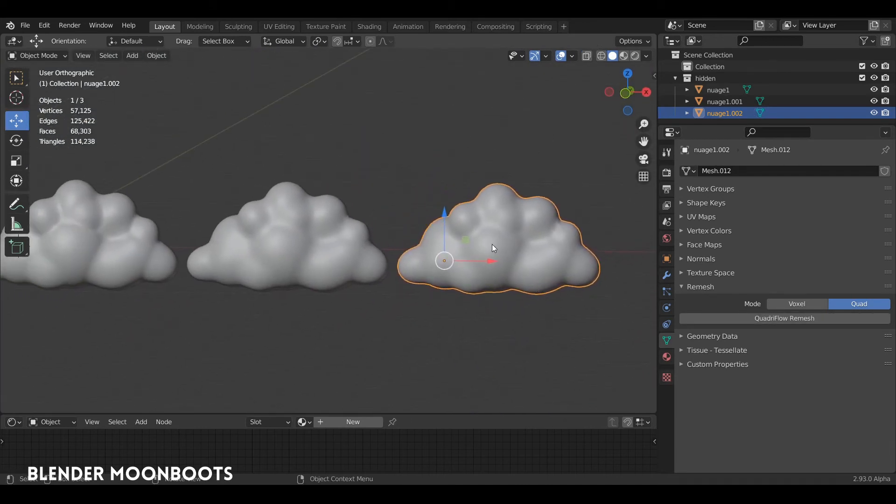
mouse_move(493, 247)
middle_mouse_down()
mouse_move(478, 235)
mouse_move(514, 248)
mouse_move(486, 266)
mouse_move(471, 237)
mouse_move(468, 252)
mouse_move(478, 228)
mouse_move(481, 252)
middle_mouse_up()
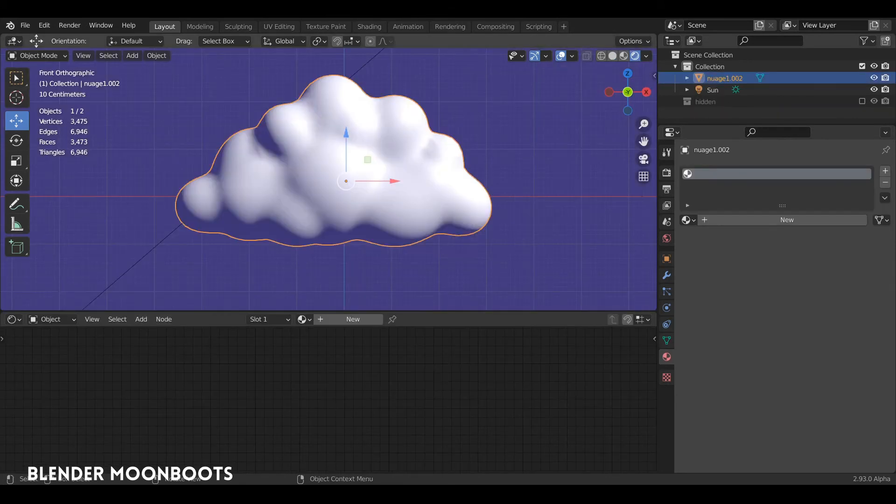
Create a new material on the cloud and switch its Principled BSDF node to a Mix Shader.
left_click(221, 238)
left_click(383, 183)
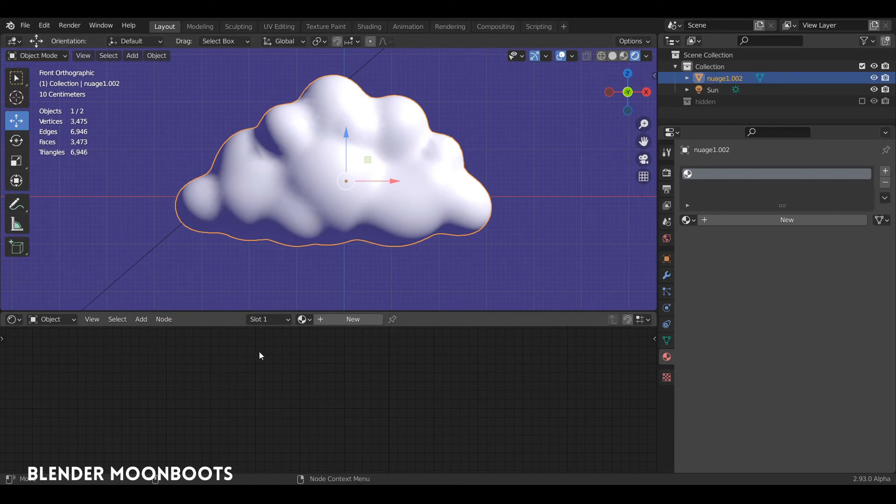
left_click(353, 318)
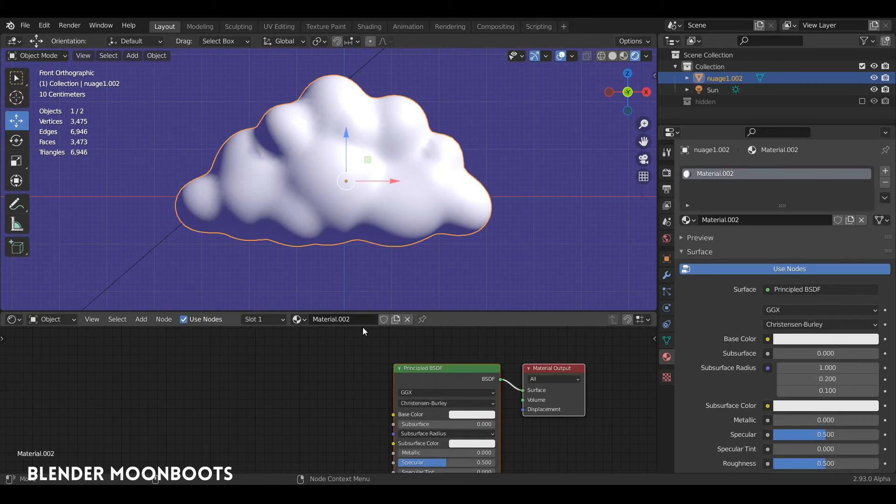
left_click_drag(451, 378, 443, 368)
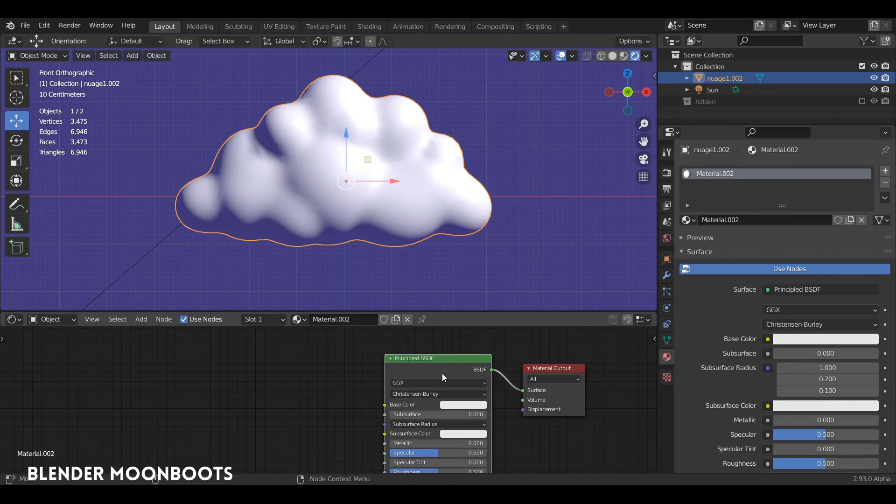
key("shift+s")
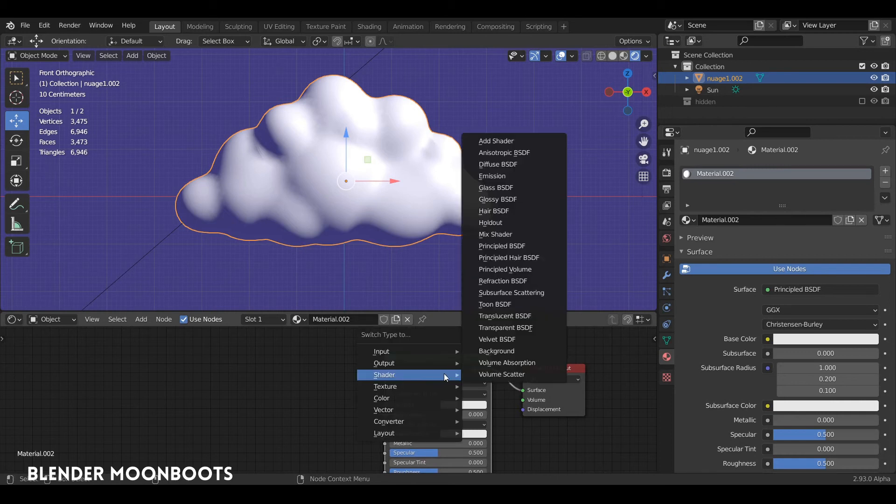
left_click(499, 234)
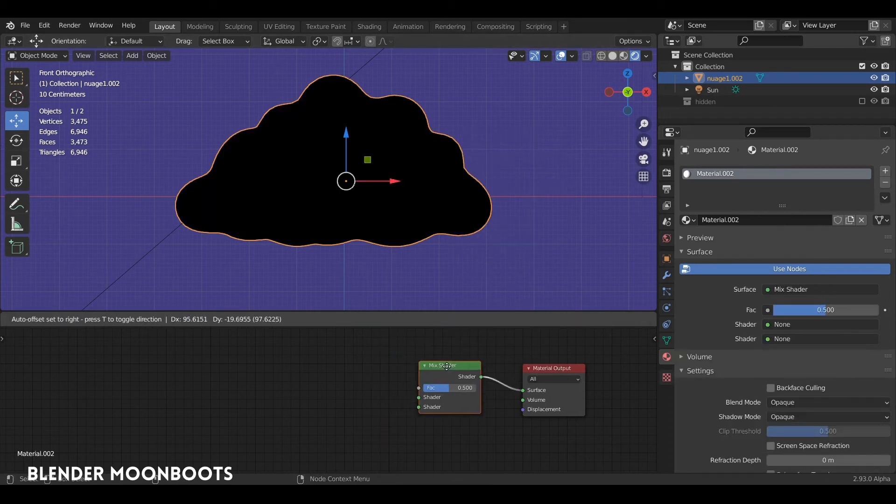
left_click(453, 367)
Add a Diffuse BSDF, connect it to the Mix Shader's first Shader input, and place it up beside the Mix Shader.
key("shift+a")
mouse_move(273, 389)
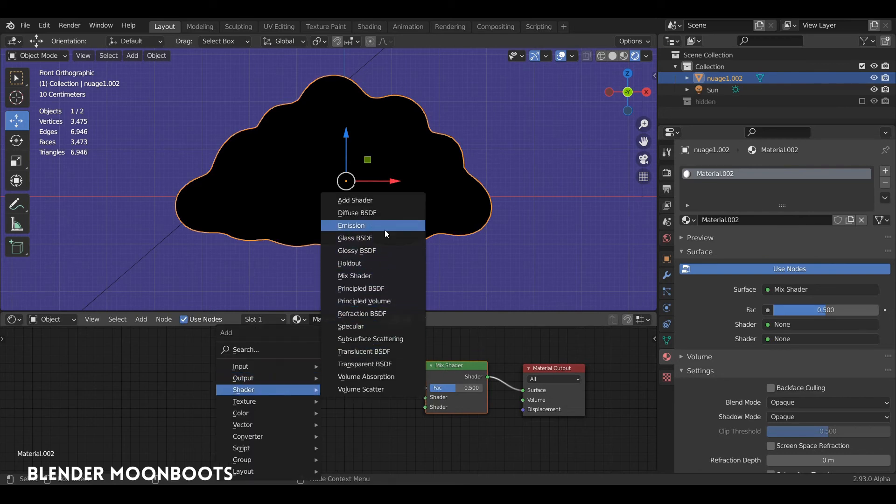
left_click(383, 213)
left_click(372, 376)
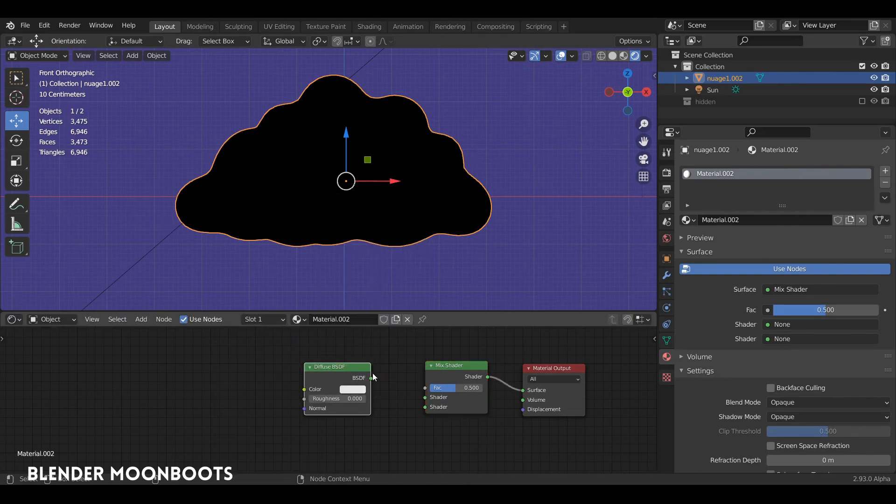
left_click_drag(371, 377, 425, 397)
left_click_drag(338, 367, 347, 347)
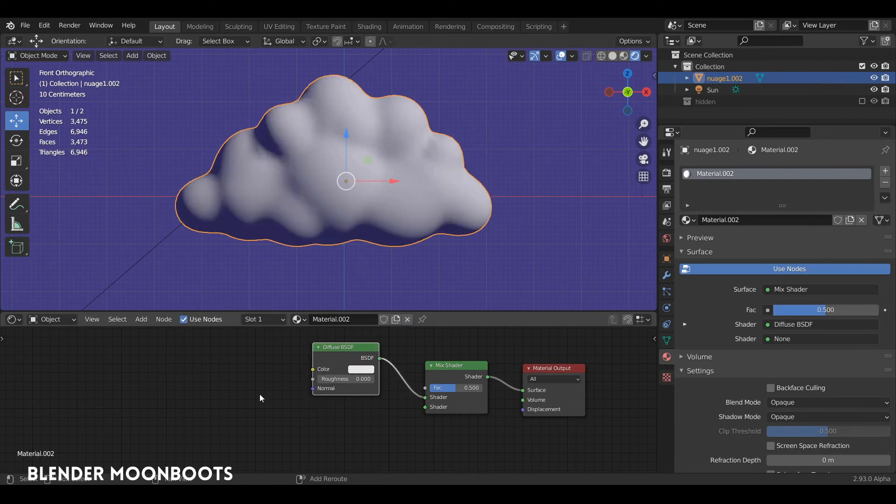
Add an Emission shader, connect it to the Mix Shader's second Shader input, and move the Diffuse BSDF down beside it.
key("shift+a")
mouse_move(247, 391)
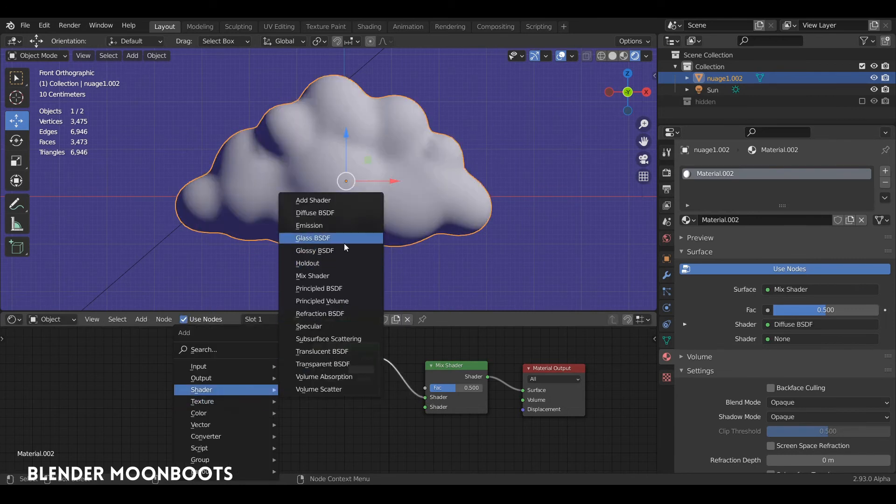
left_click(337, 226)
left_click(305, 409)
left_click_drag(368, 423, 425, 406)
middle_click_drag(402, 354, 477, 390)
left_click_drag(424, 385, 360, 423)
middle_click_drag(419, 383, 426, 363)
Add a Layer Weight node, connect its Facing output to the Mix Shader's Fac, and move the Diffuse BSDF above the Emission node.
key("shift+a")
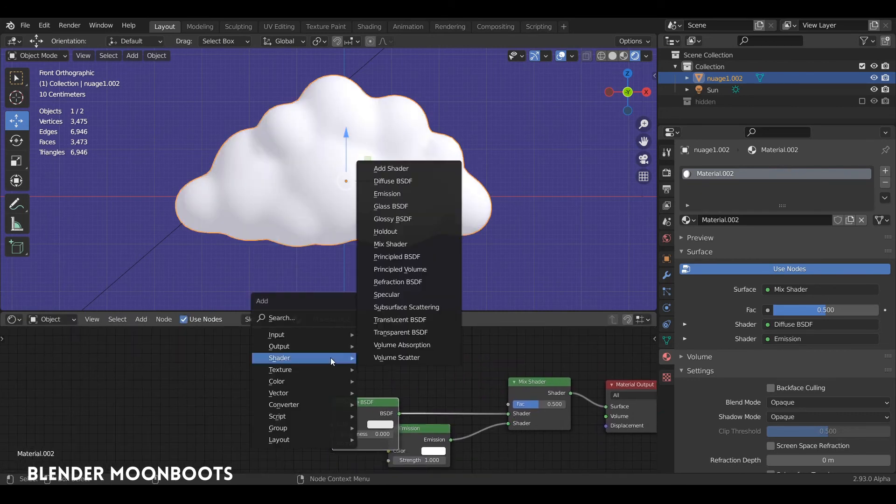
mouse_move(280, 334)
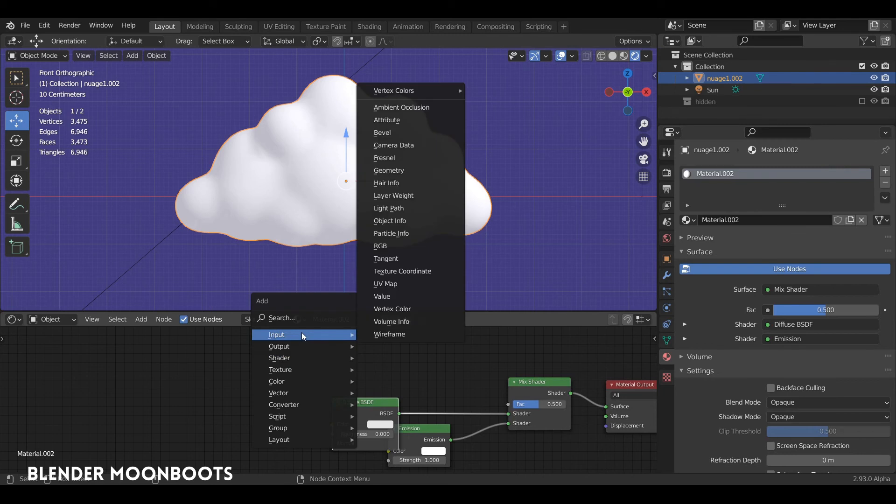
left_click(413, 196)
left_click(326, 388)
left_click_drag(318, 389, 508, 404)
left_click_drag(366, 410, 414, 387)
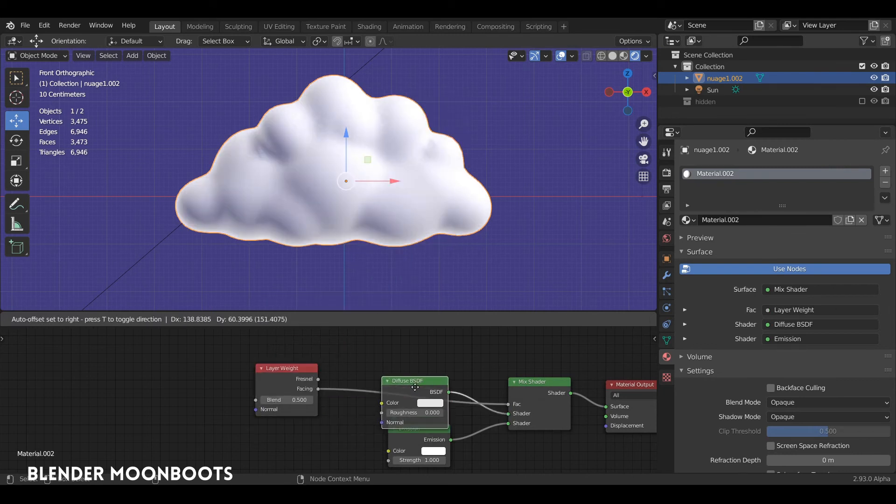
Set the Diffuse BSDF's roughness to 0 with a light blue colour, and rearrange the Layer Weight, Diffuse and Emission nodes.
key("Home")
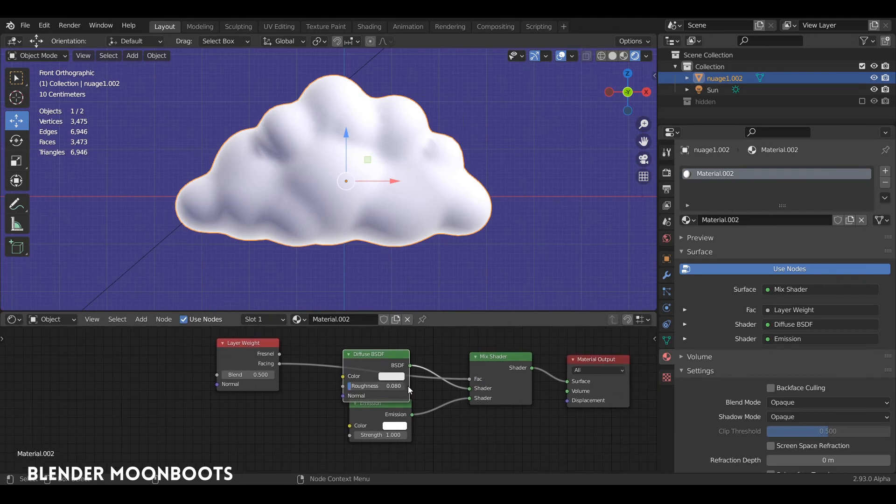
left_click_drag(402, 388, 392, 387)
left_click(397, 375)
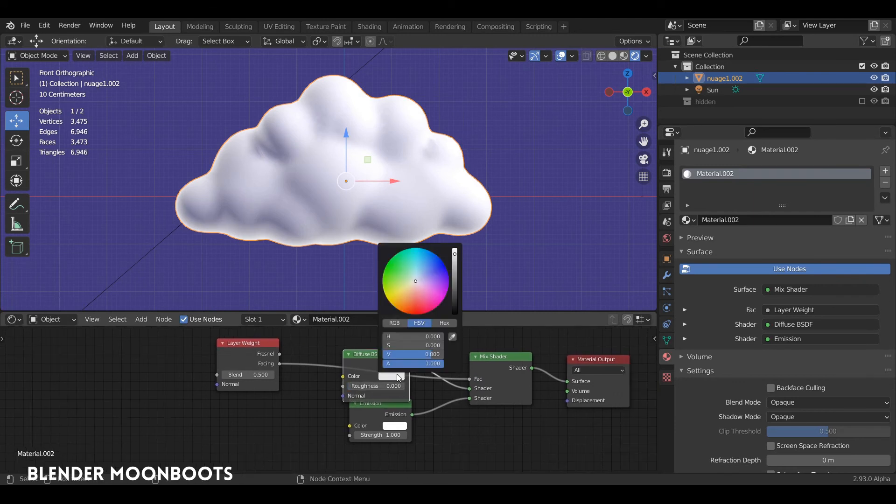
mouse_move(457, 274)
left_mouse_down()
mouse_move(455, 285)
mouse_move(455, 266)
left_mouse_up()
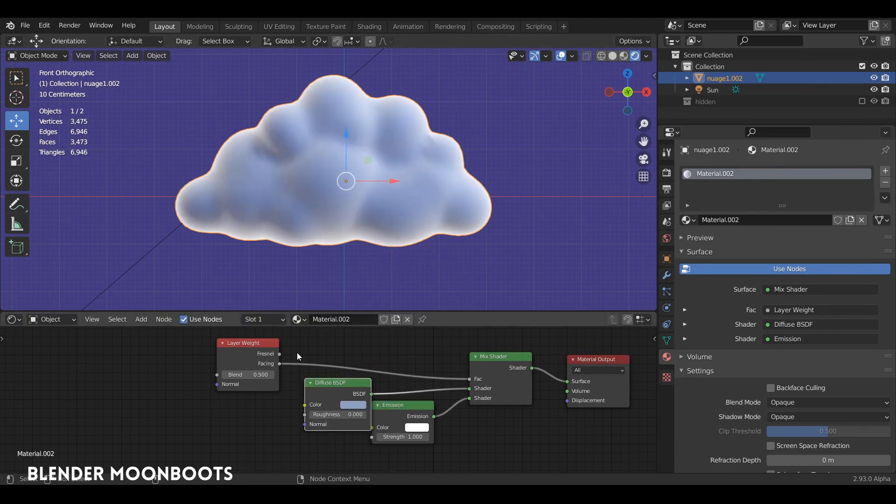
left_click_drag(265, 354, 283, 351)
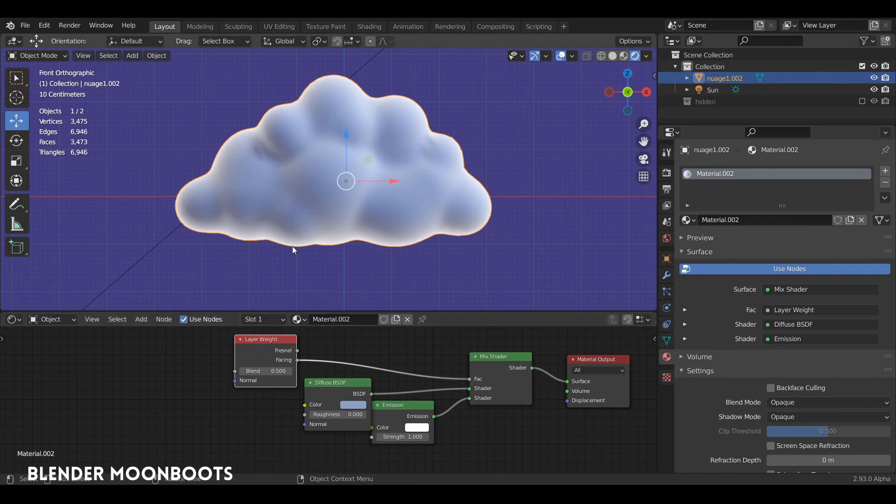
left_click_drag(408, 407, 380, 396)
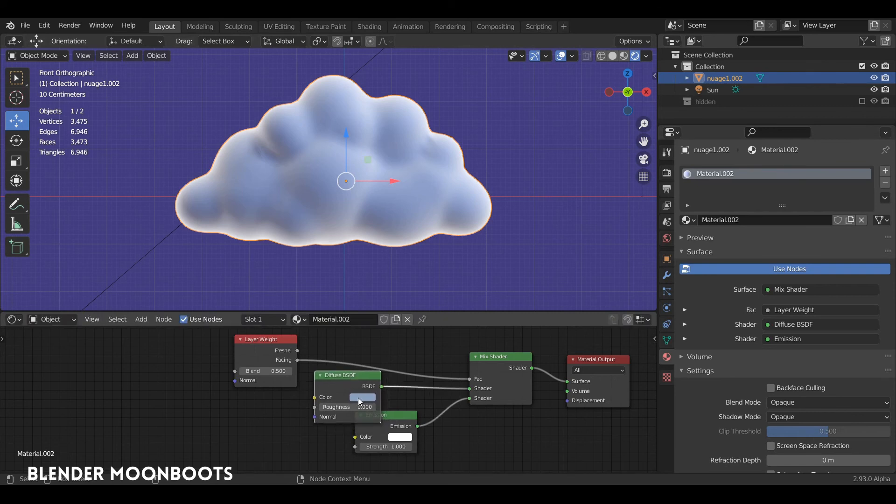
Desaturate and darken the Diffuse BSDF colour to a muted grey-blue and check the cloud's shading from another angle.
left_click(368, 397)
mouse_move(390, 304)
left_mouse_down()
mouse_move(376, 319)
mouse_move(395, 293)
mouse_move(390, 301)
left_mouse_up()
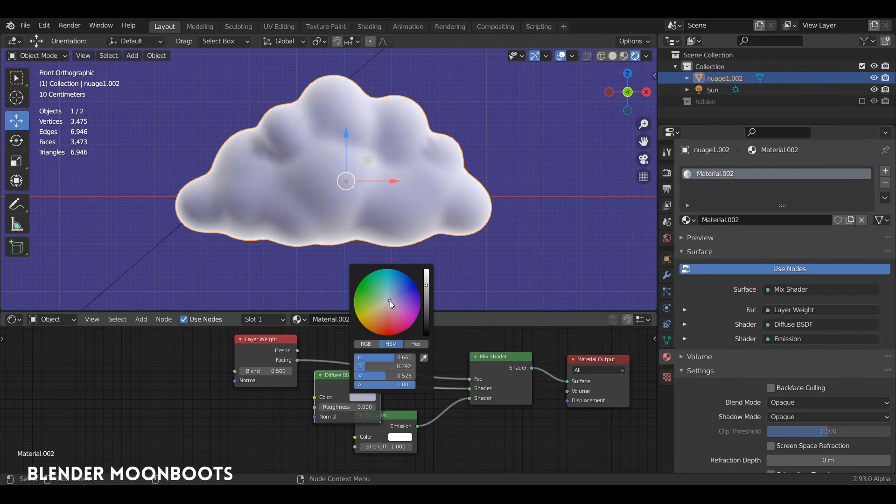
left_click(427, 293)
middle_click_drag(461, 238, 482, 221)
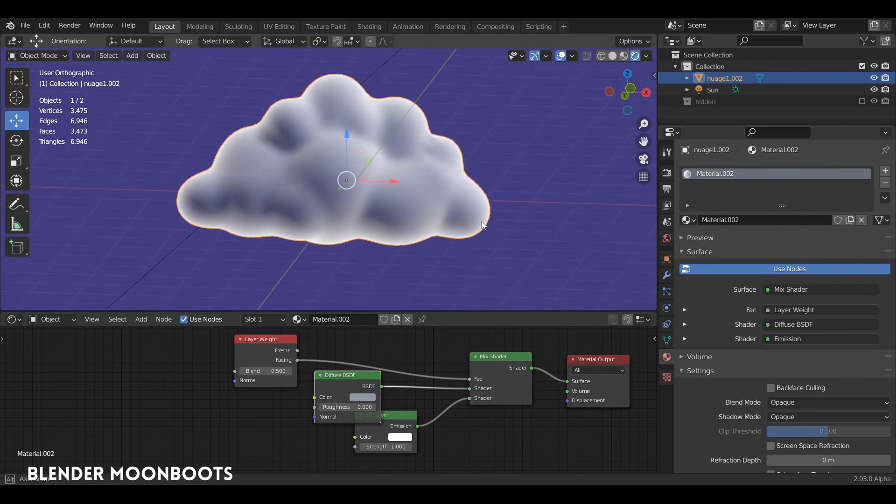